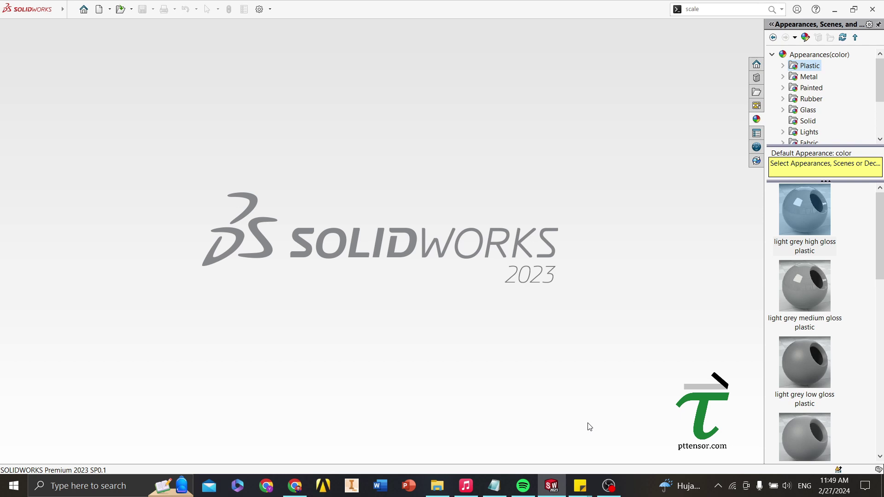
Step: Create a new part document
click(110, 10)
click(114, 24)
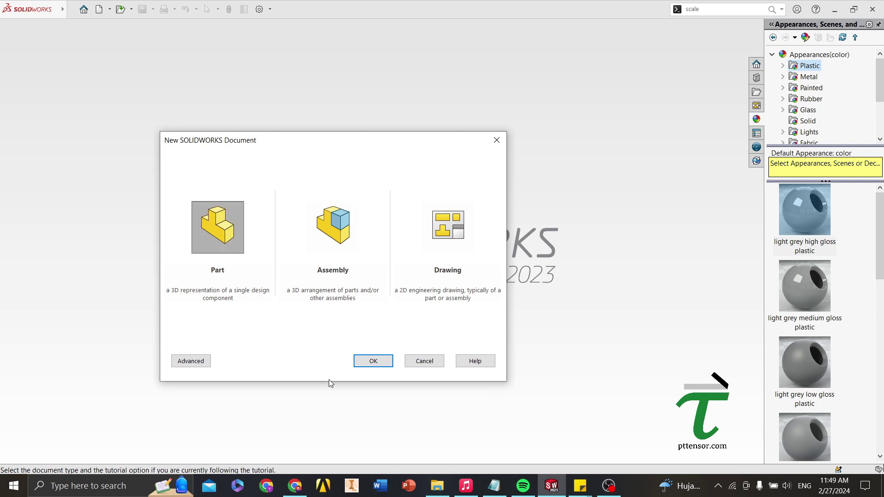
click(365, 364)
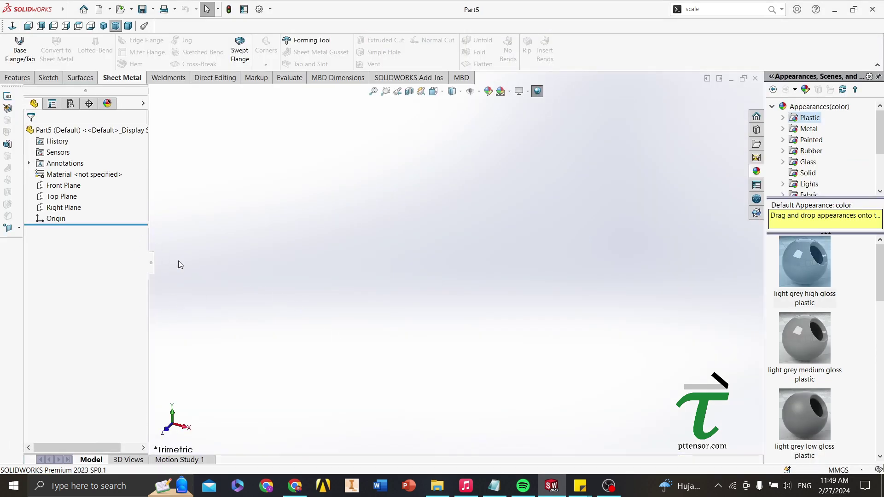
Step: Sketch a center rectangle at the origin on the Top Plane
click(65, 197)
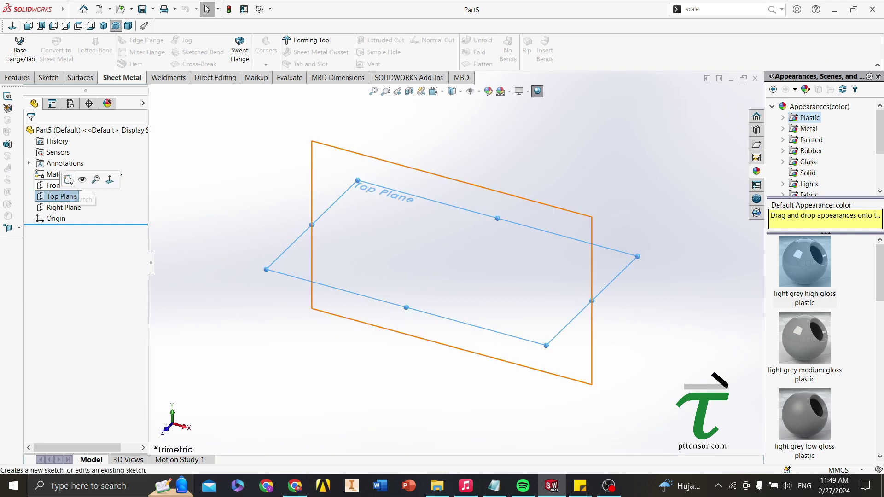
click(69, 181)
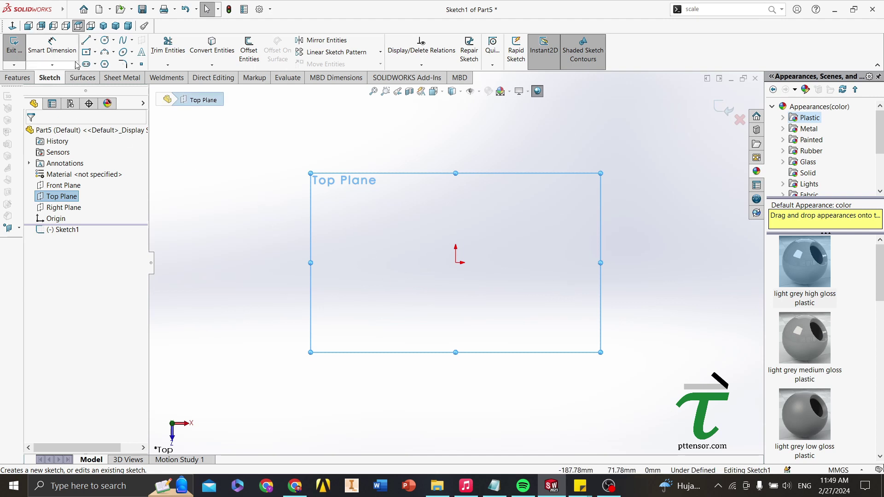
click(90, 55)
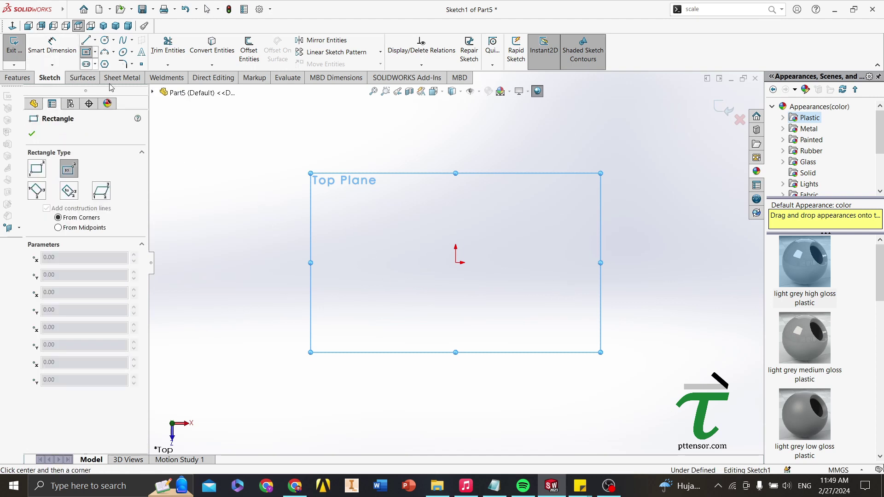
click(456, 262)
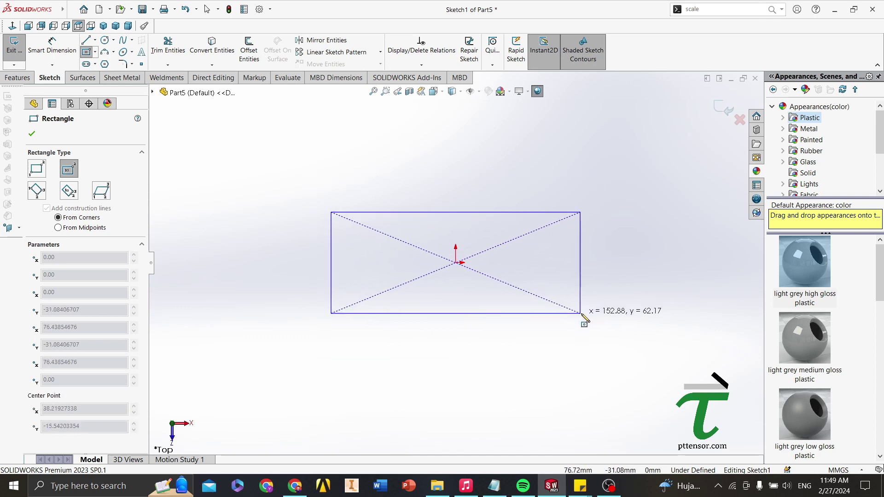
click(586, 316)
Step: Dimension the rectangle to 150 mm wide and 80 mm tall
click(63, 46)
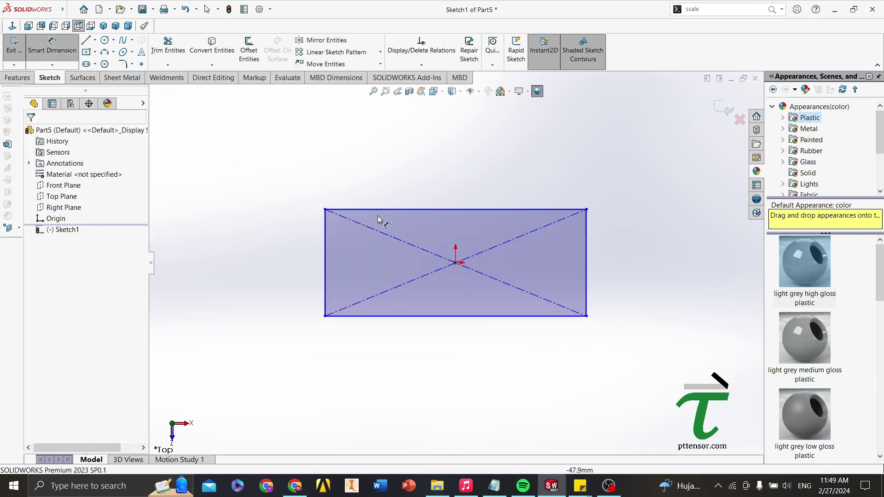
click(386, 210)
click(384, 180)
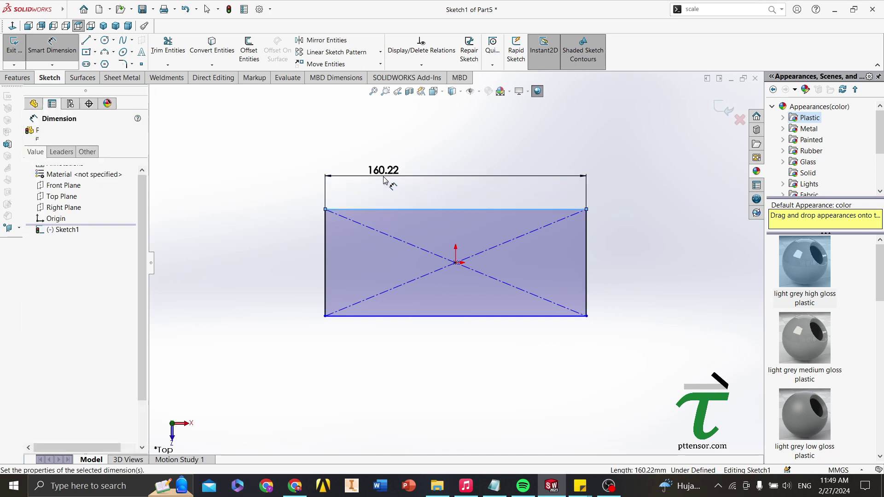
text(16)
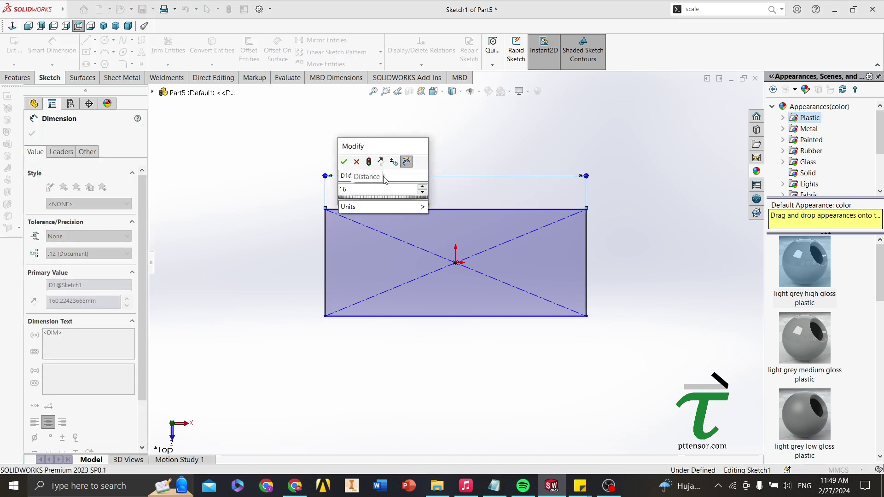
text(50)
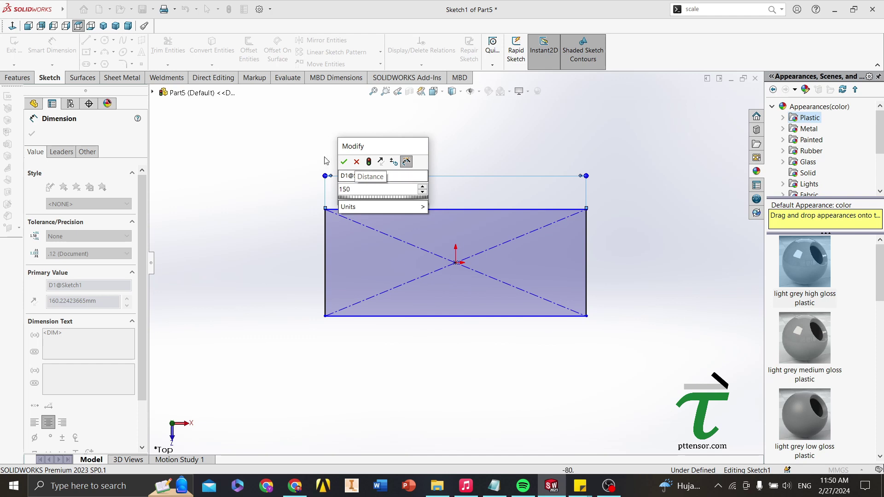
click(344, 162)
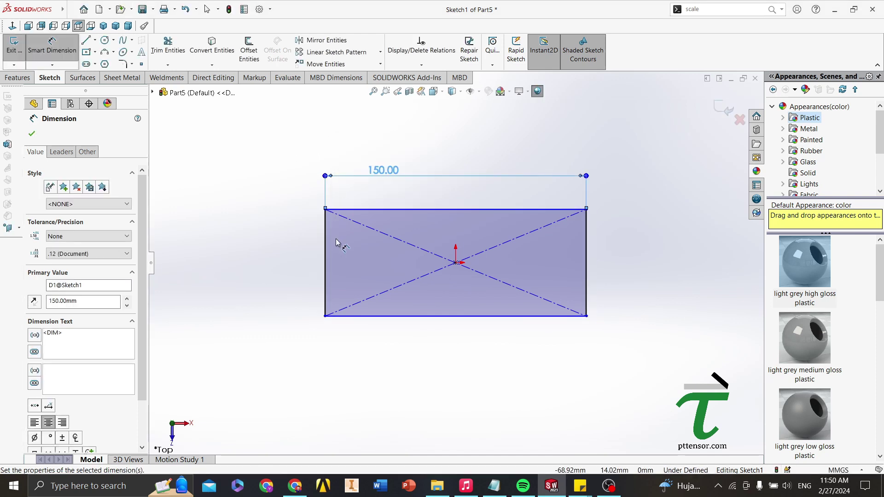
click(331, 238)
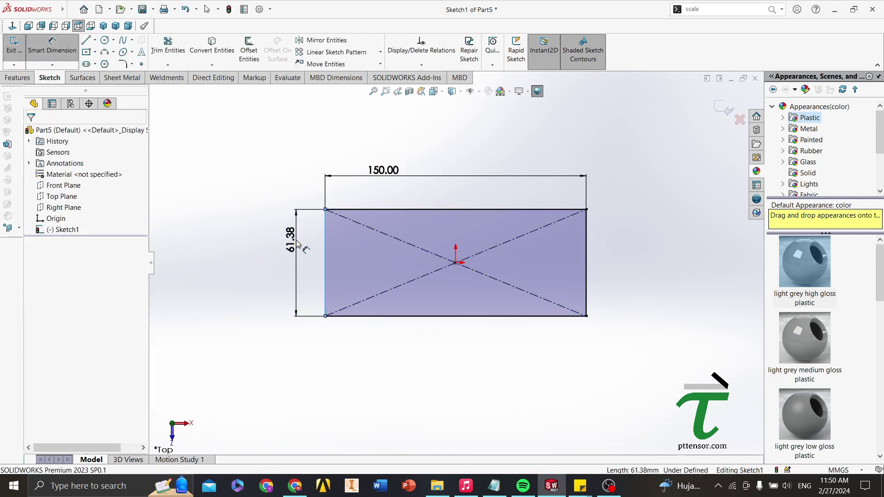
click(297, 240)
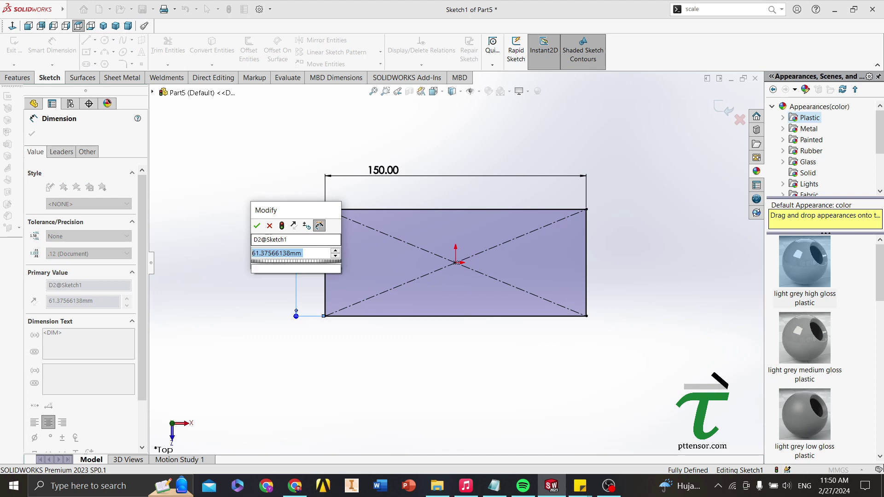
text(80)
key(Return)
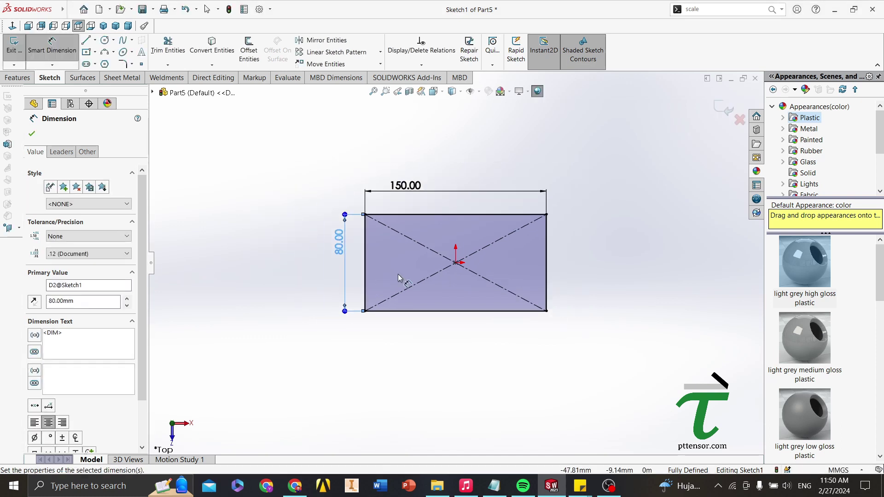
scroll(398, 274, down, 1)
scroll(458, 271, up, 1)
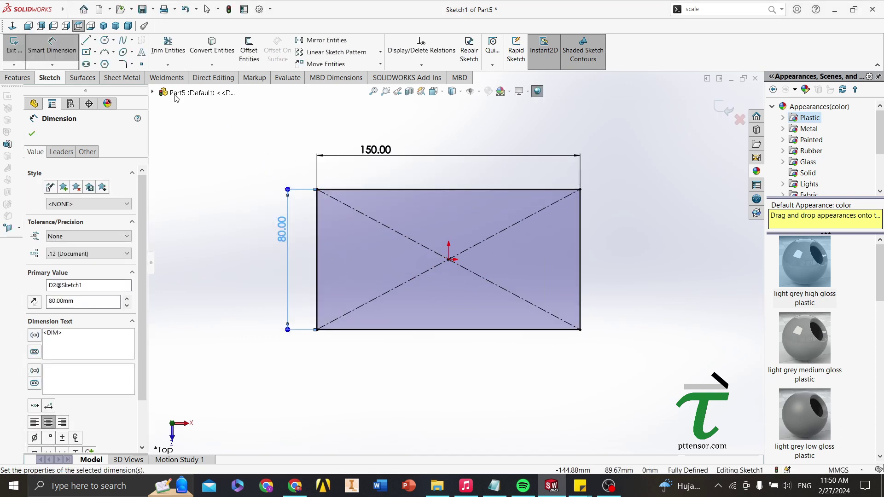
Step: Draw a horizontal centerline and two lines from the rectangle's right corners forming the arrow point
click(85, 40)
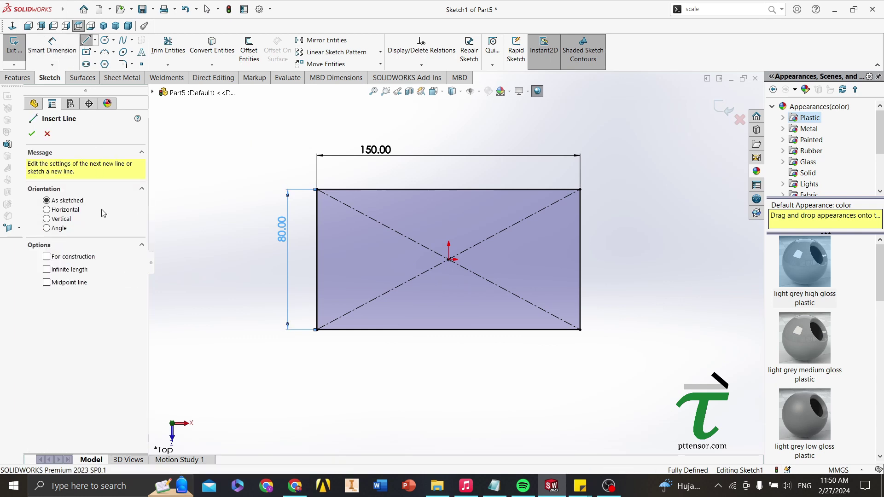
click(47, 258)
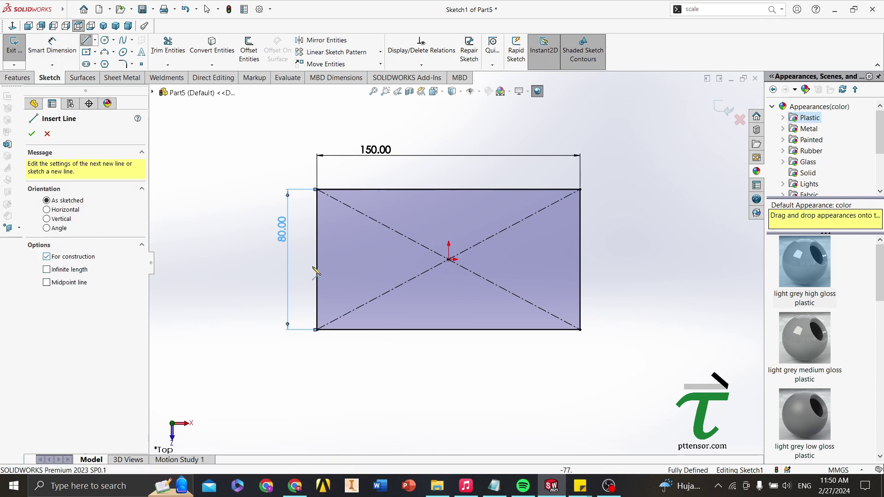
click(449, 260)
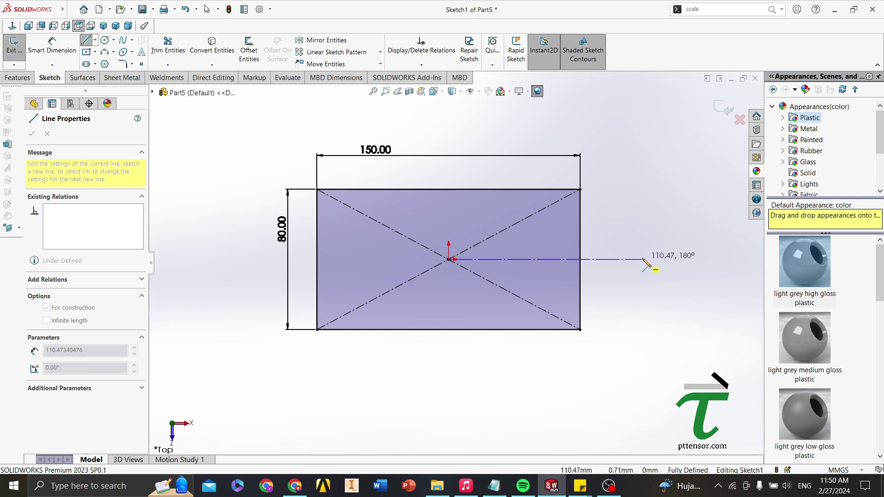
click(729, 259)
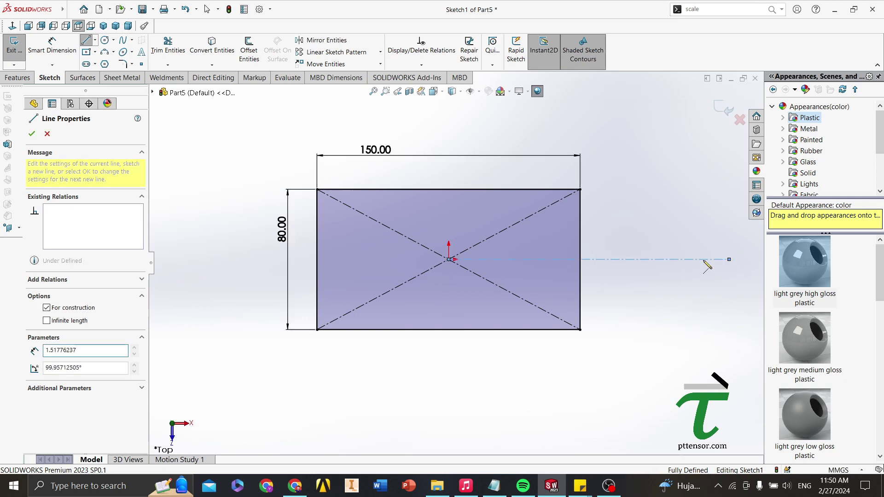
click(94, 41)
click(103, 52)
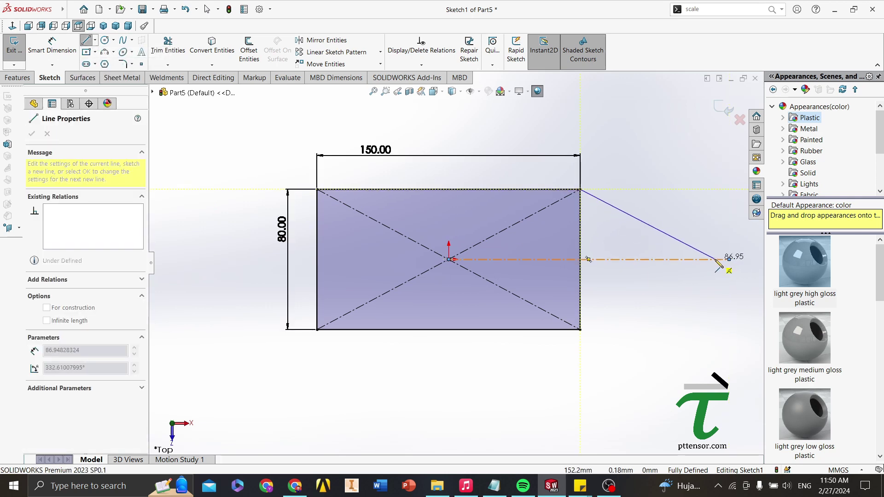
drag(580, 190, 714, 259)
click(581, 330)
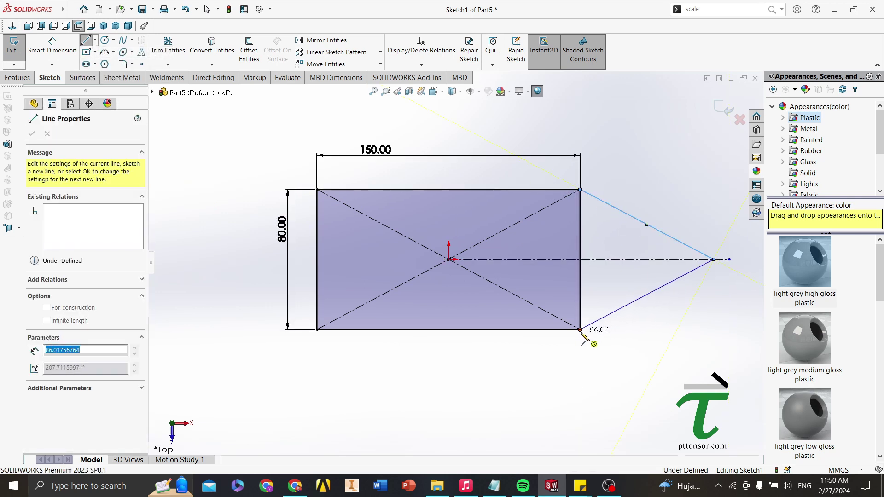
Step: Dimension the arrow tip 80 mm beyond the rectangle's right edge
click(52, 46)
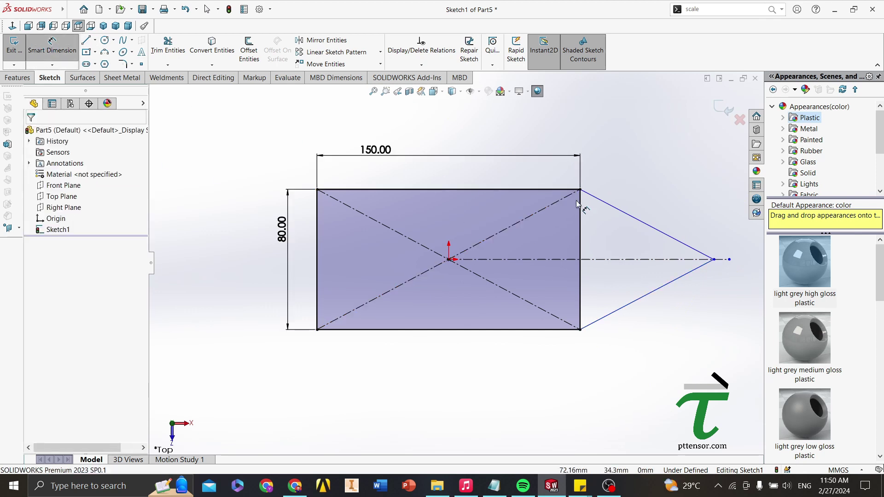
click(714, 260)
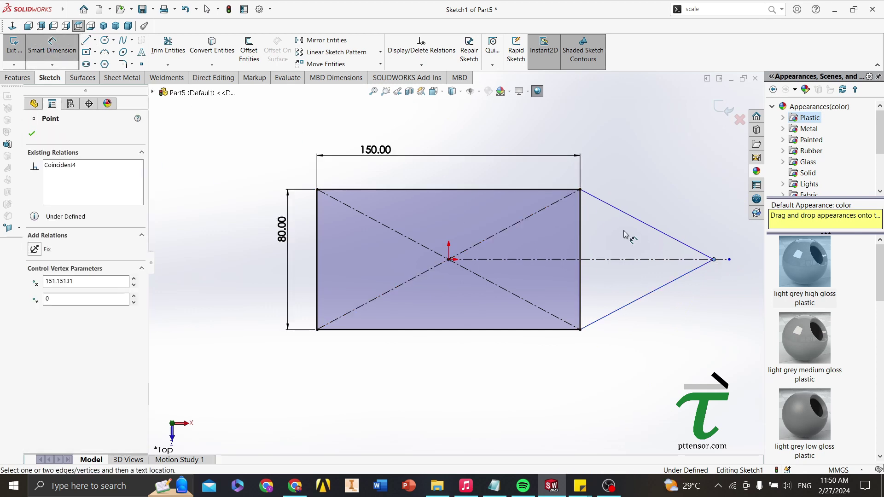
click(581, 228)
click(623, 124)
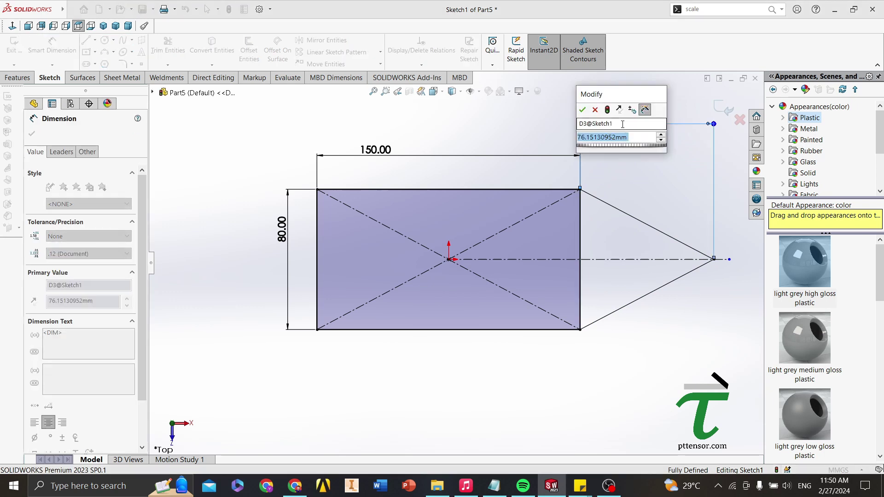
text(80)
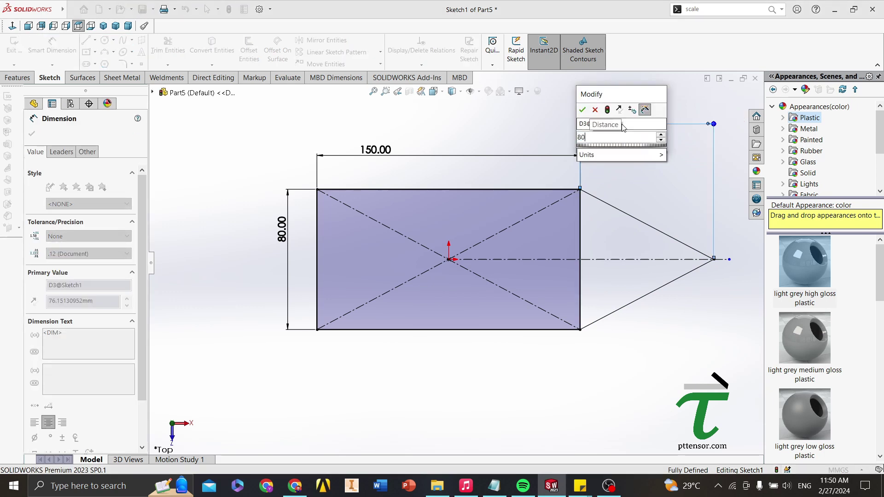
key(Return)
scroll(637, 140, up, 2)
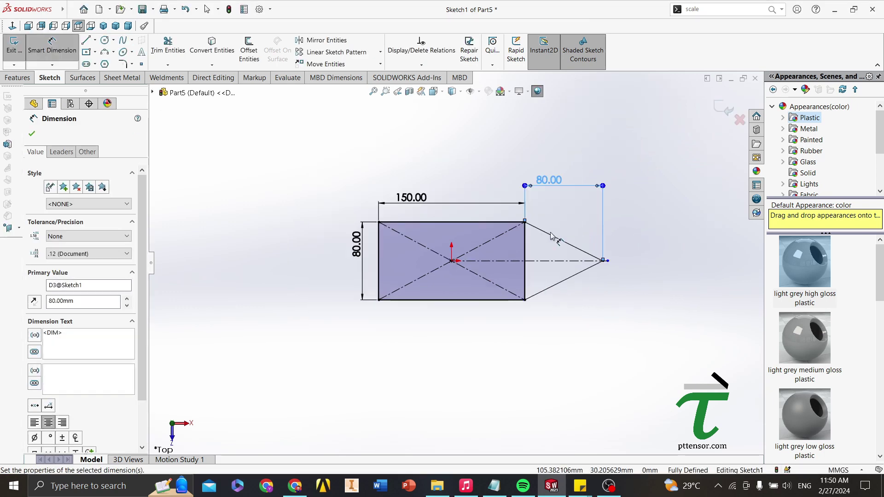
scroll(529, 258, down, 1)
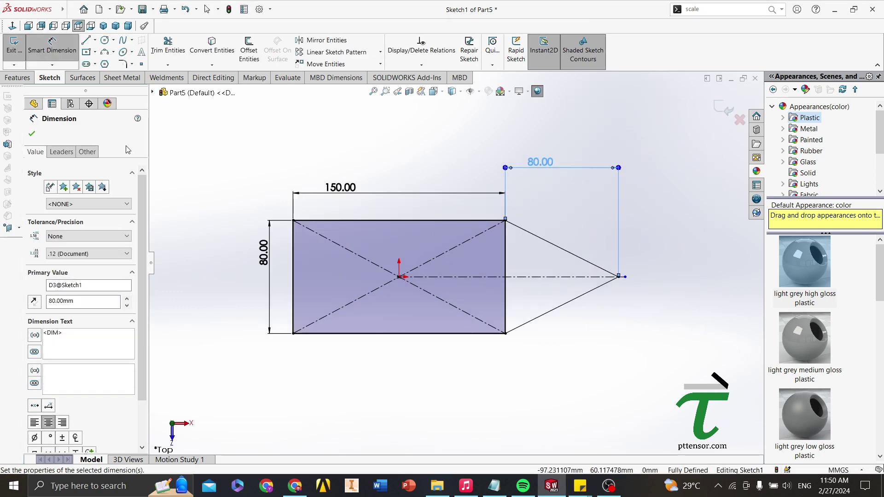
Step: Preview an Extruded Boss of both rectangle and triangle regions at 50 mm depth
click(19, 78)
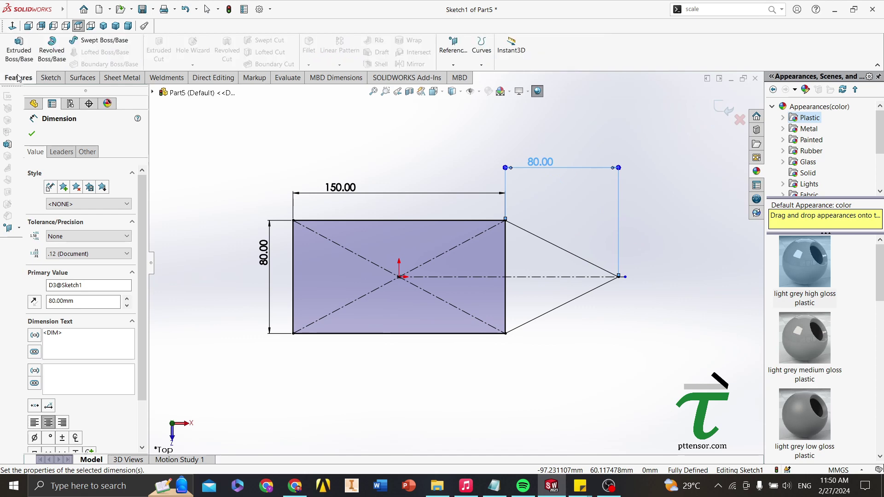
click(18, 50)
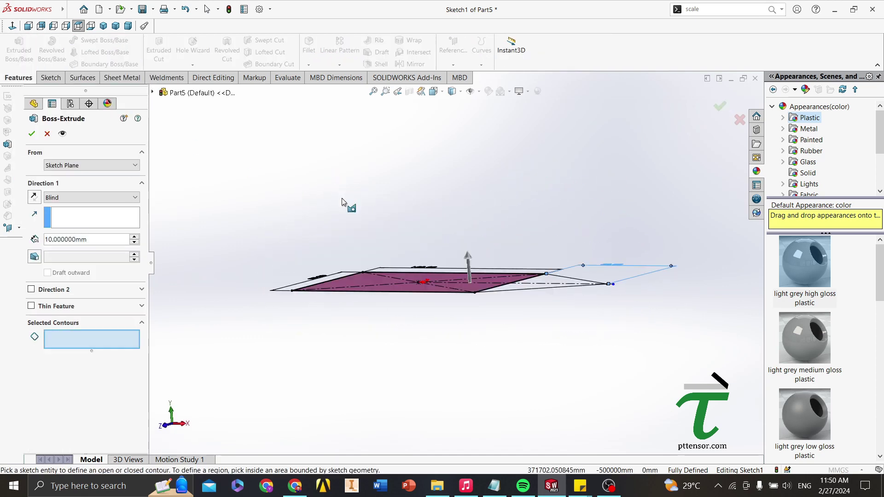
click(385, 272)
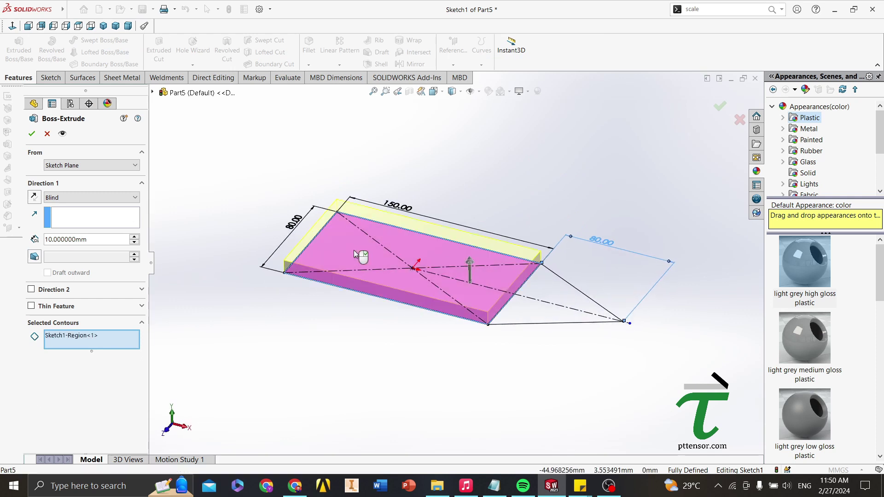
click(542, 296)
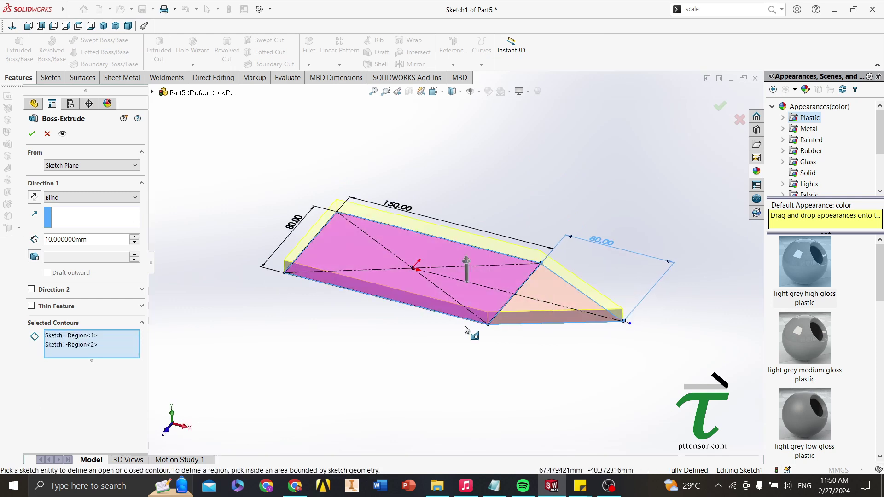
triple_click(95, 241)
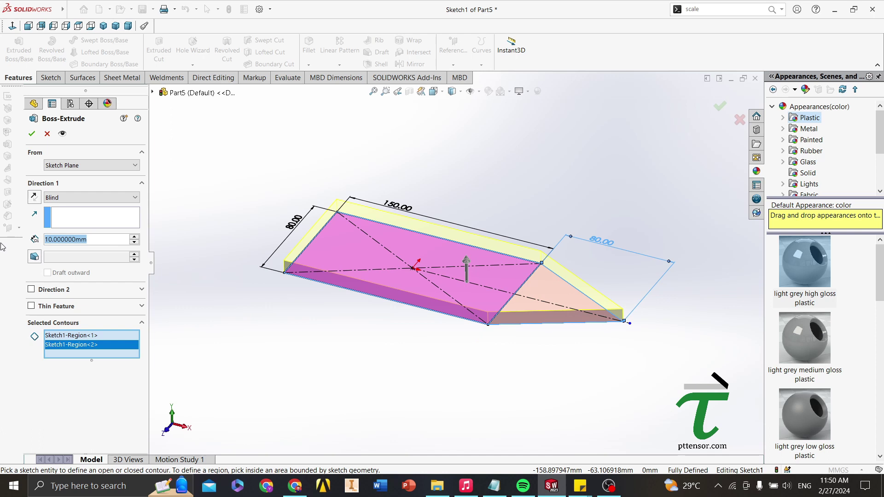
text(50)
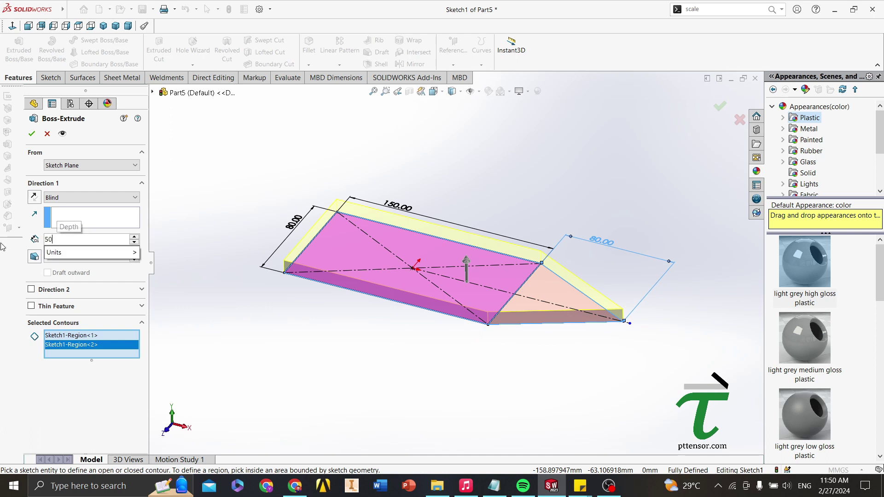
key(Return)
middle_drag(243, 230, 216, 195)
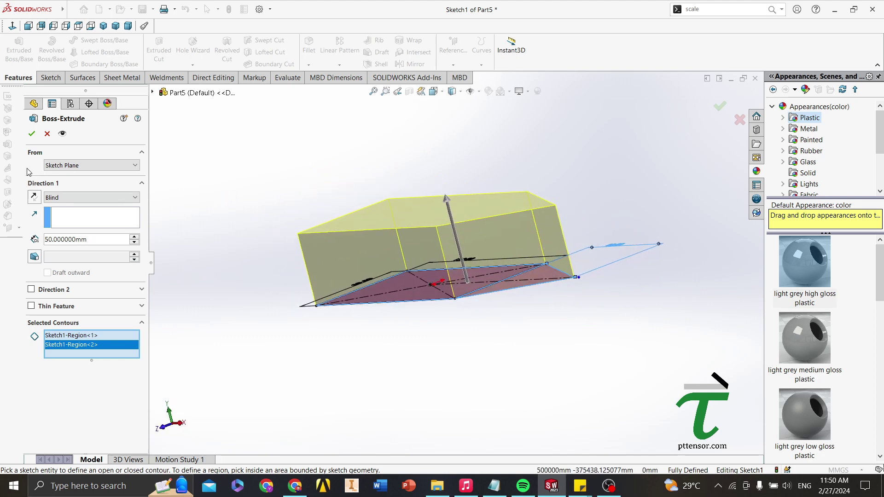
Step: Accept the extrusion and start a Draft with the top face as neutral plane
click(32, 134)
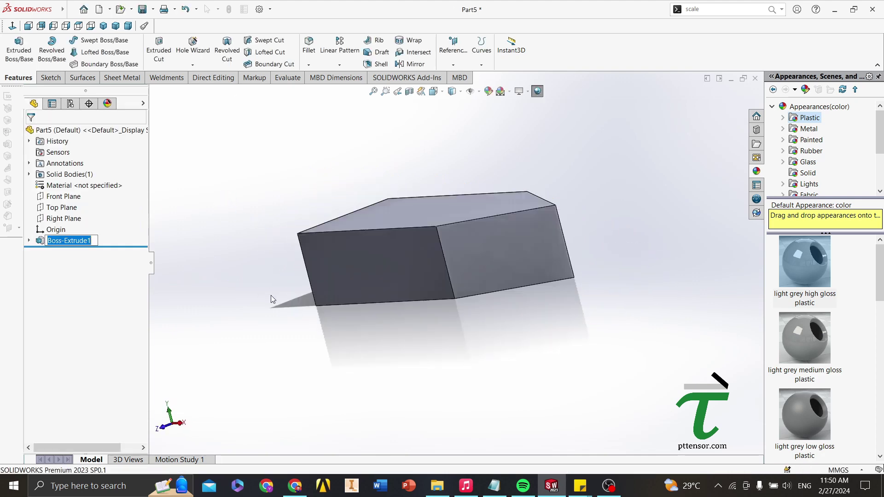
mouse_move(309, 276)
middle_down()
mouse_move(286, 292)
mouse_move(332, 300)
mouse_move(450, 356)
mouse_move(416, 357)
mouse_move(401, 348)
mouse_move(363, 280)
mouse_move(367, 330)
mouse_move(347, 339)
middle_up()
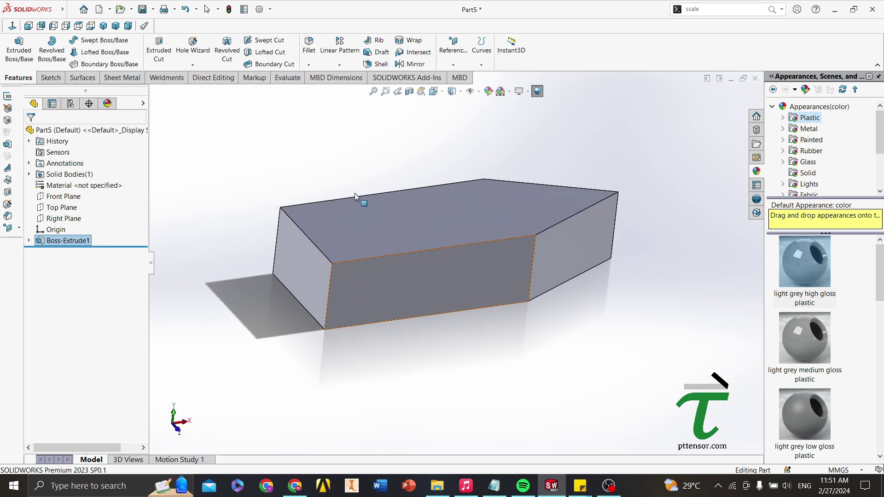
click(378, 52)
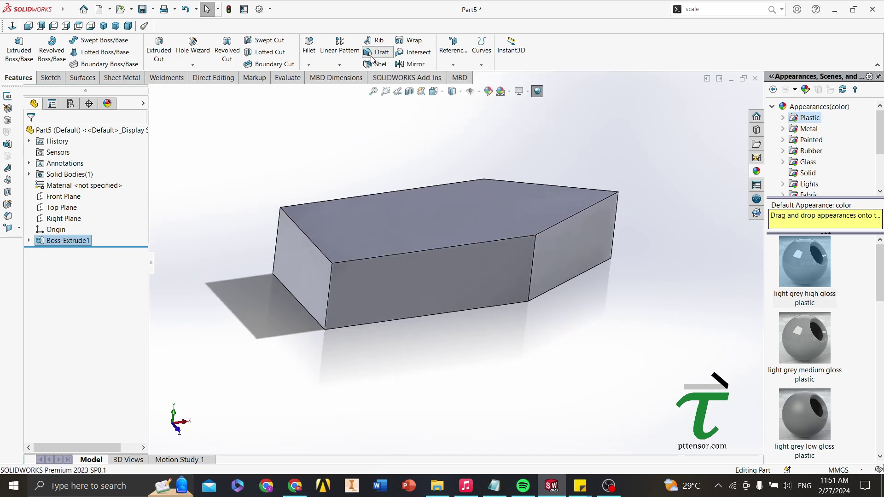
mouse_move(341, 195)
middle_down()
mouse_move(363, 166)
mouse_move(377, 201)
mouse_move(324, 182)
mouse_move(333, 188)
mouse_move(369, 338)
mouse_move(350, 359)
mouse_move(341, 290)
mouse_move(348, 271)
mouse_move(331, 345)
middle_up()
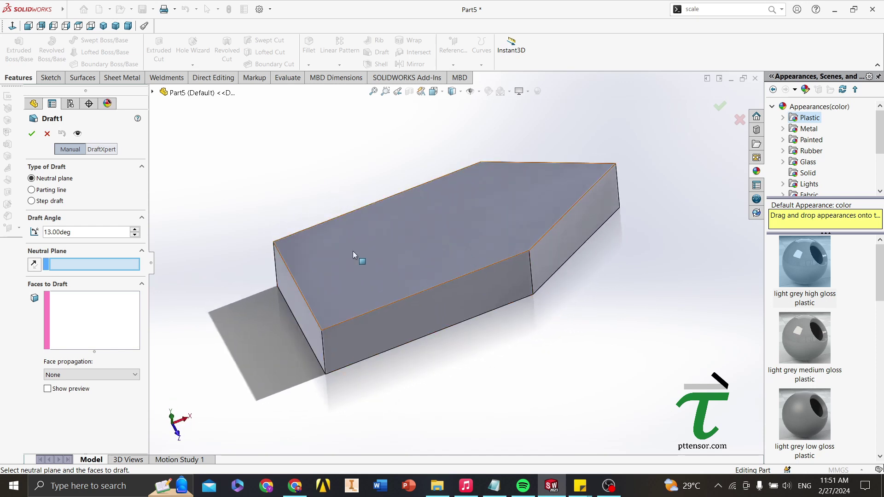
click(457, 246)
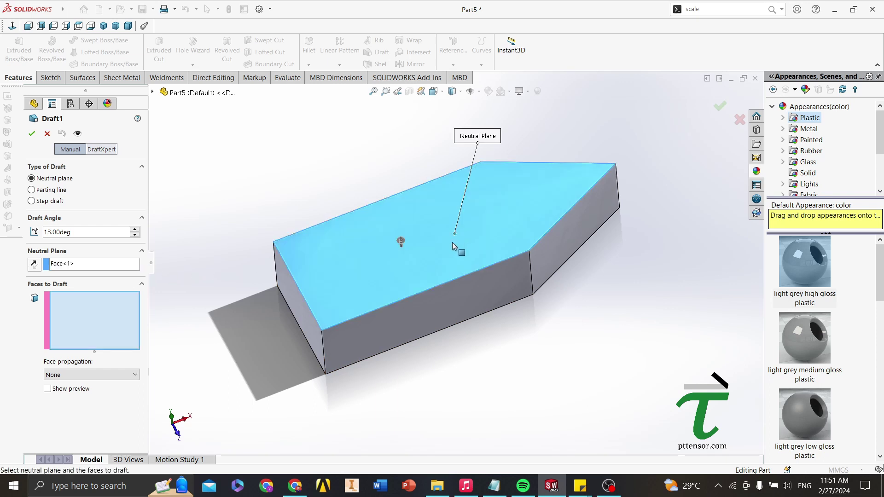
mouse_move(456, 251)
middle_down()
mouse_move(451, 237)
mouse_move(389, 276)
middle_up()
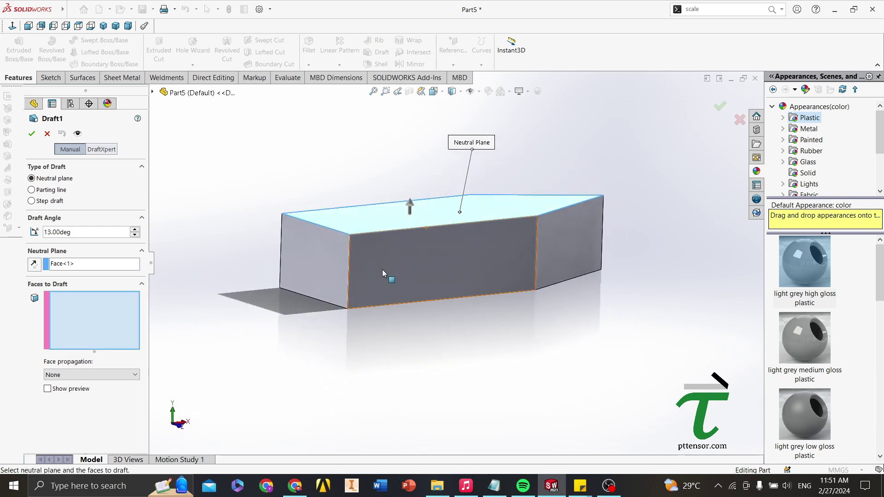
Step: Select the four side and end faces of the block as faces to draft
click(109, 314)
click(424, 265)
mouse_move(456, 261)
middle_down()
mouse_move(447, 263)
mouse_move(516, 276)
mouse_move(363, 352)
mouse_move(379, 330)
middle_up()
click(549, 278)
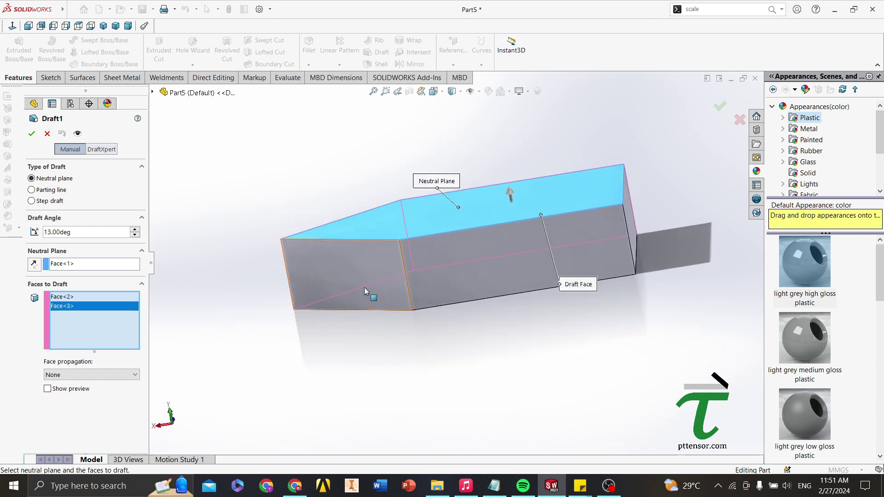
click(408, 276)
click(484, 291)
mouse_move(484, 291)
middle_down()
mouse_move(639, 355)
mouse_move(413, 347)
mouse_move(364, 382)
middle_up()
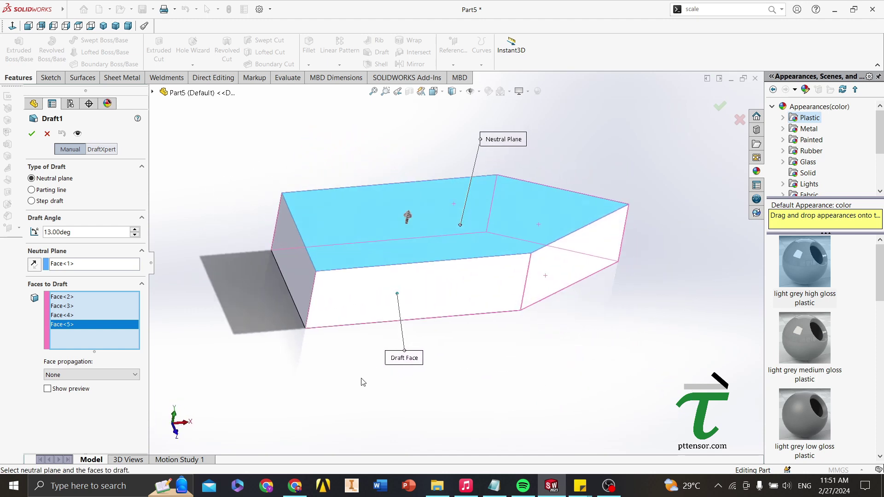
Step: Flip the draft direction, set the angle to 13°, and accept Draft1
click(47, 388)
mouse_move(198, 359)
middle_down()
mouse_move(235, 332)
mouse_move(206, 329)
middle_up()
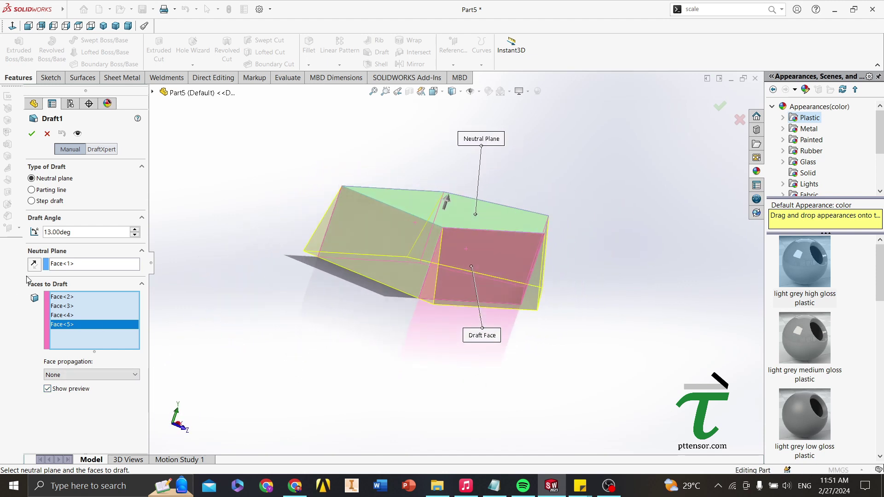
click(34, 263)
mouse_move(228, 294)
middle_down()
mouse_move(263, 316)
mouse_move(131, 275)
middle_up()
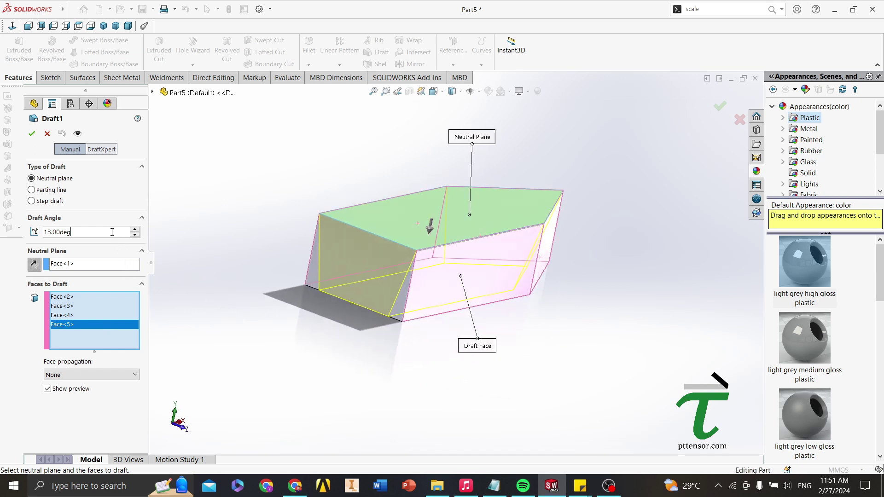
key(Return)
drag(85, 234, 25, 238)
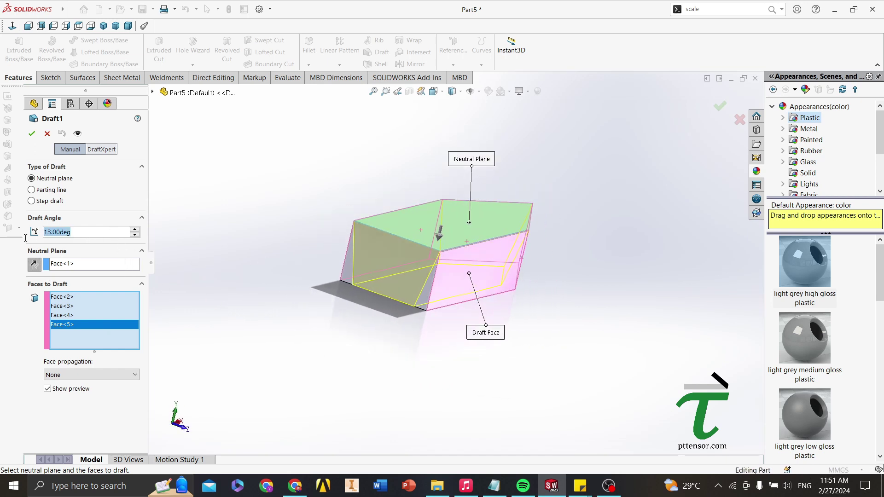
click(135, 237)
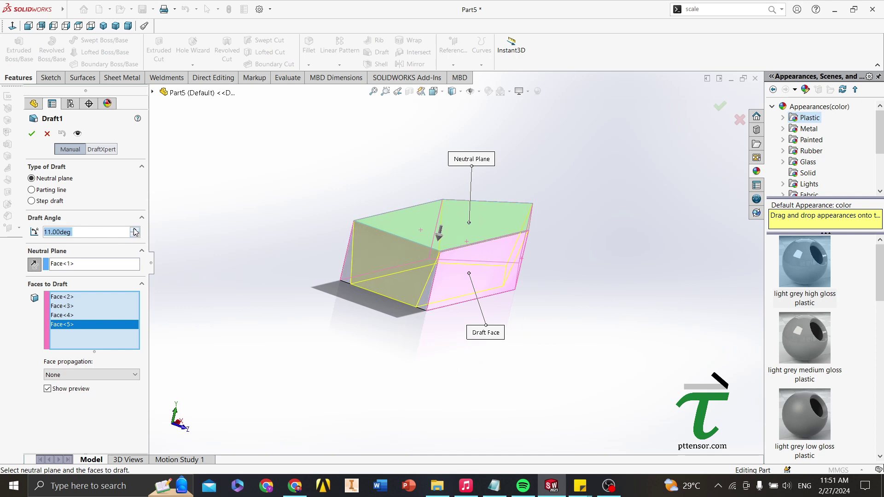
click(134, 229)
click(135, 229)
mouse_move(346, 319)
middle_down()
mouse_move(372, 310)
mouse_move(316, 310)
mouse_move(247, 358)
mouse_move(157, 301)
middle_up()
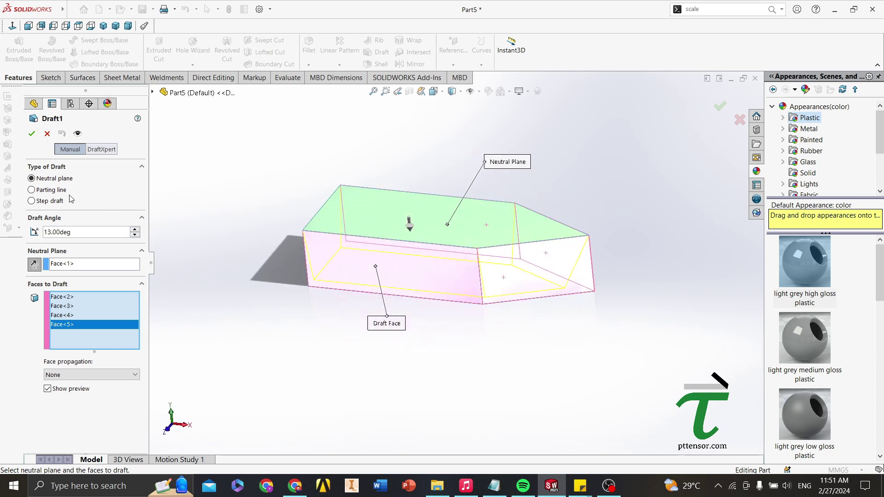
click(32, 135)
mouse_move(339, 269)
middle_down()
mouse_move(449, 252)
mouse_move(421, 267)
mouse_move(341, 274)
mouse_move(404, 330)
mouse_move(387, 260)
mouse_move(395, 217)
mouse_move(405, 251)
mouse_move(386, 266)
mouse_move(389, 239)
mouse_move(489, 339)
mouse_move(368, 376)
mouse_move(315, 304)
middle_up()
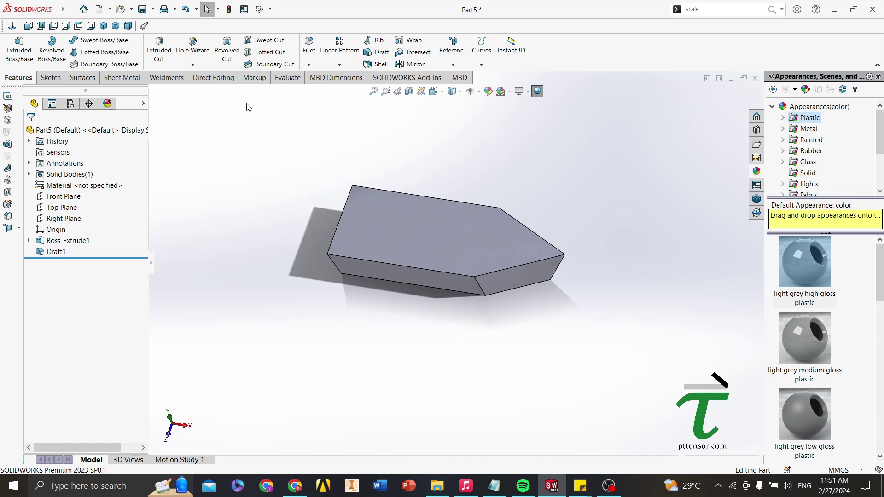
Step: Delete the block's top face with Direct Editing's Delete Face, creating DeleteFace1
click(216, 78)
scroll(322, 144, down, 2)
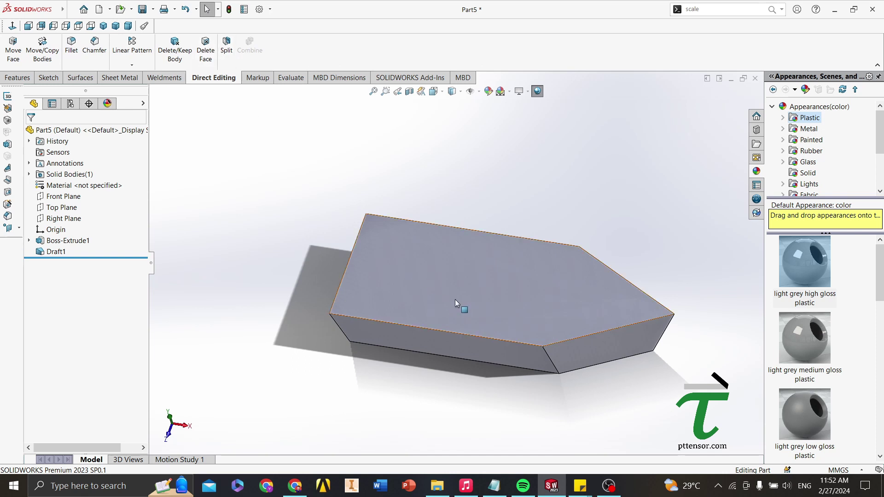
click(205, 50)
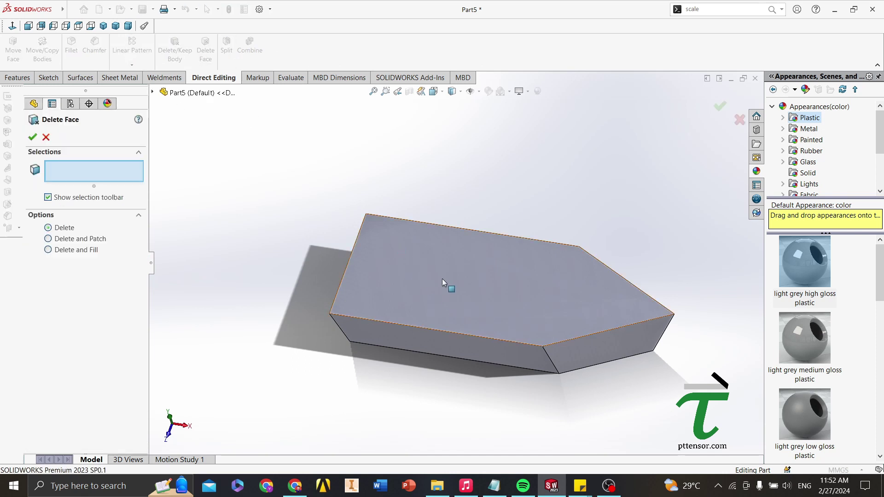
click(443, 279)
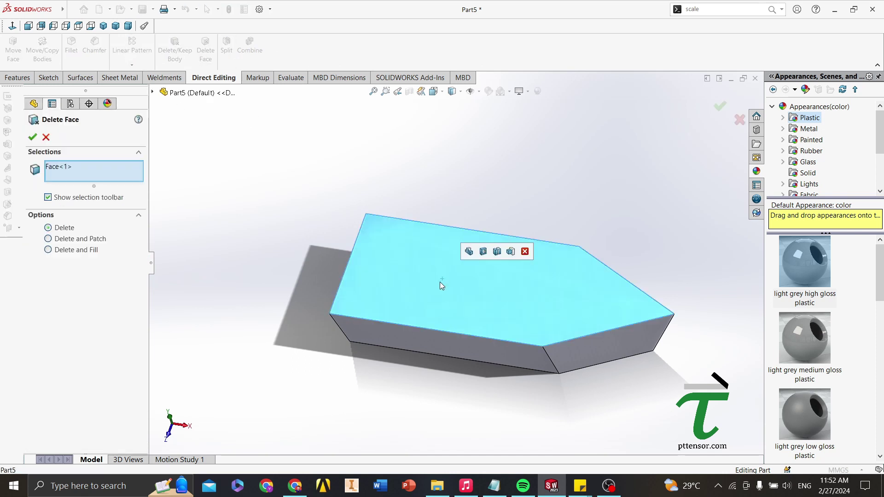
click(32, 136)
mouse_move(360, 201)
middle_down()
mouse_move(343, 275)
mouse_move(265, 242)
mouse_move(258, 331)
mouse_move(429, 311)
mouse_move(396, 295)
mouse_move(429, 229)
mouse_move(452, 283)
mouse_move(476, 253)
mouse_move(468, 281)
mouse_move(433, 237)
middle_up()
scroll(391, 300, down, 3)
click(17, 77)
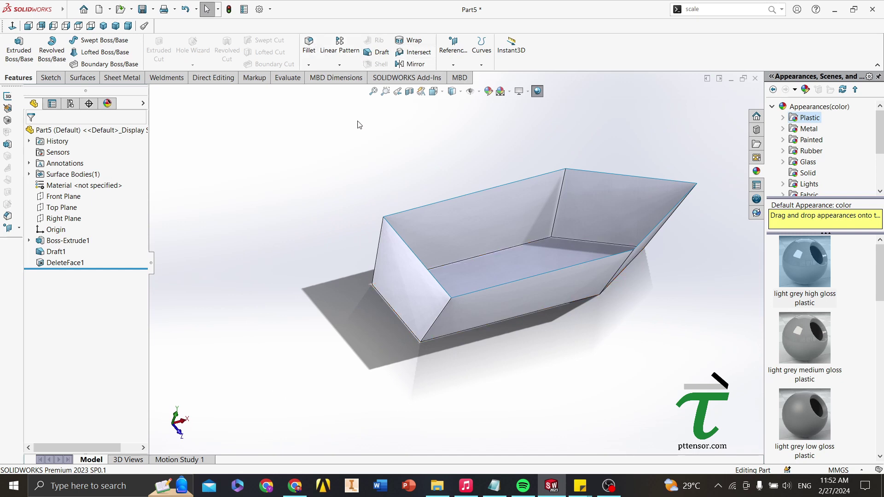
Step: Start a new sketch on the tray's flat end wall
middle_drag(433, 217, 449, 252)
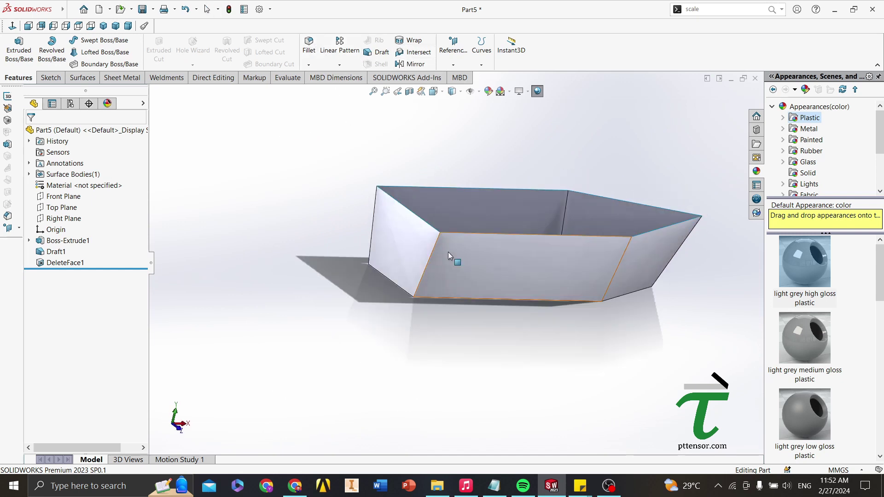
scroll(353, 222, down, 5)
mouse_move(353, 222)
middle_down()
mouse_move(267, 213)
mouse_move(350, 231)
middle_up()
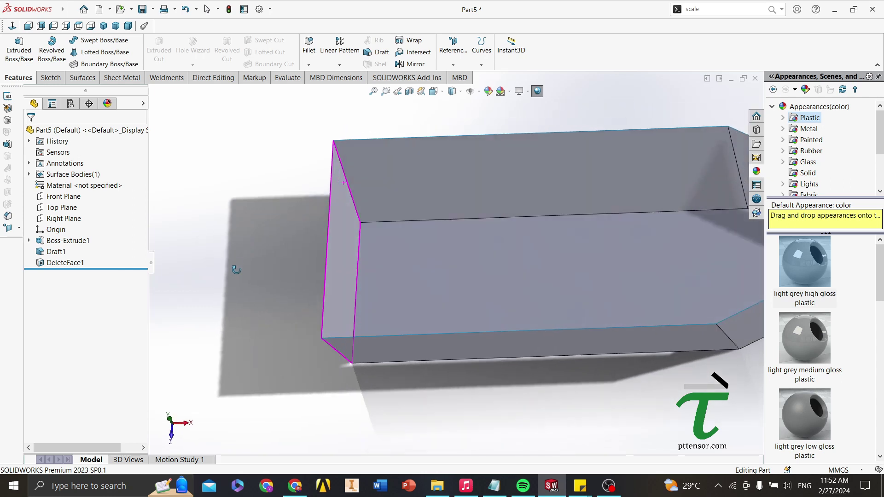
scroll(454, 278, up, 5)
mouse_move(454, 278)
middle_down()
mouse_move(504, 222)
mouse_move(492, 223)
middle_up()
scroll(485, 252, down, 3)
scroll(442, 284, down, 3)
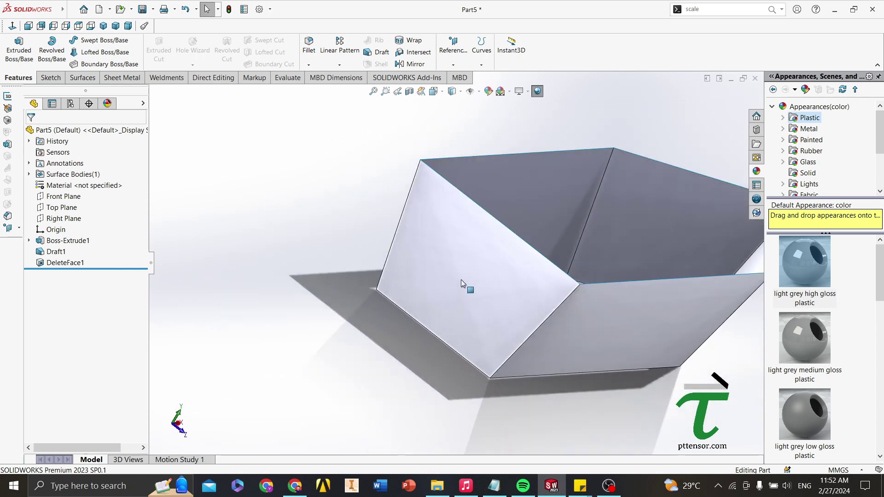
click(461, 280)
mouse_move(497, 290)
middle_down()
mouse_move(460, 272)
mouse_move(459, 222)
mouse_move(476, 316)
middle_up()
right_click(470, 287)
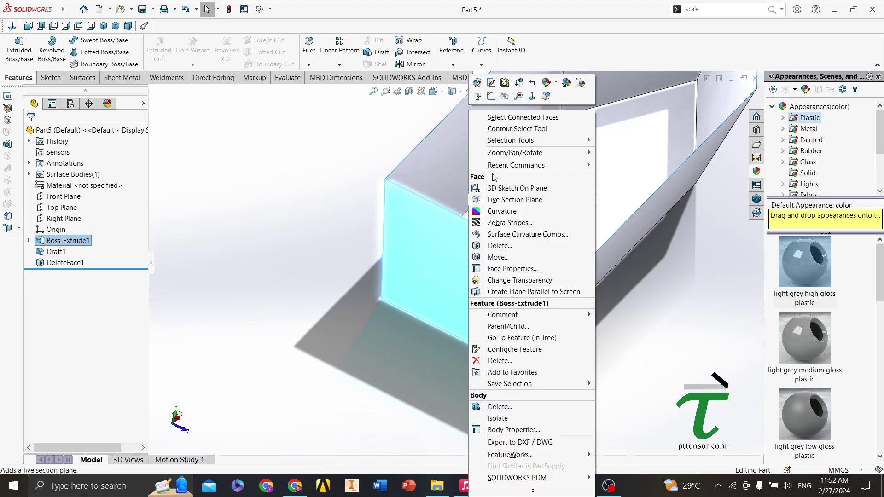
click(494, 97)
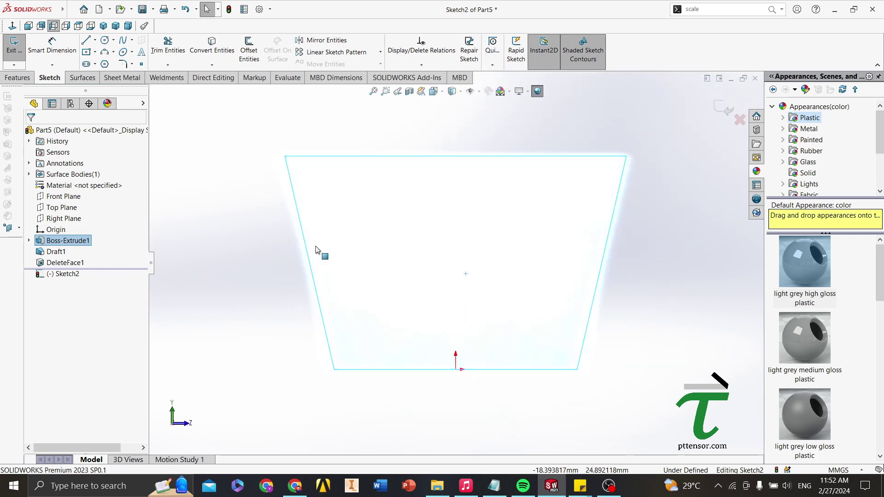
Step: Draw a vertical line from the wall's bottom edge to its top edge and exit the sketch
click(86, 40)
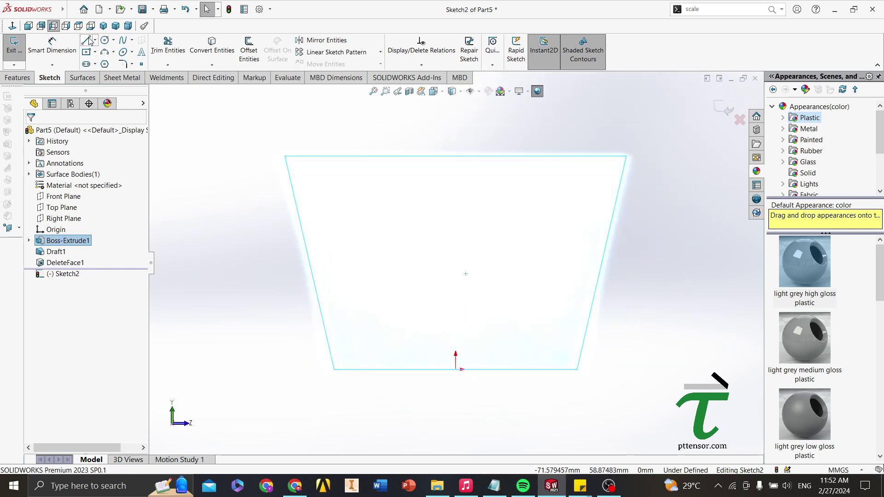
click(455, 369)
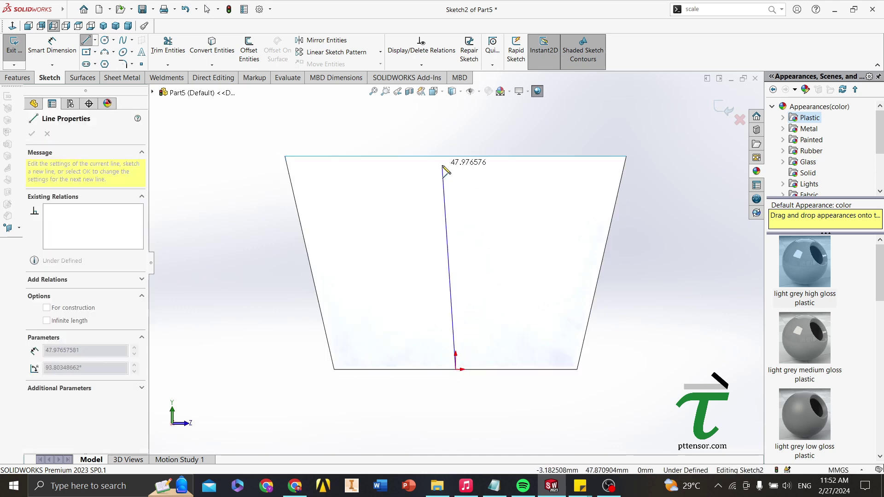
click(456, 157)
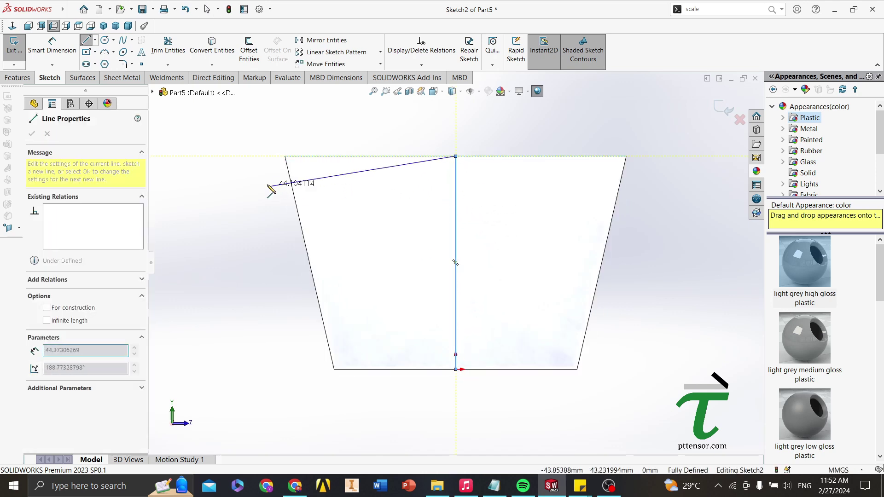
key(Escape)
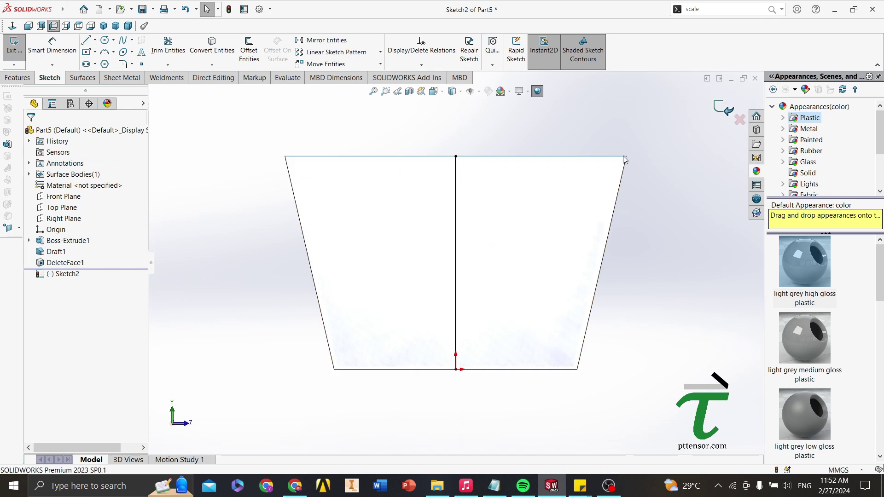
click(723, 109)
key(f)
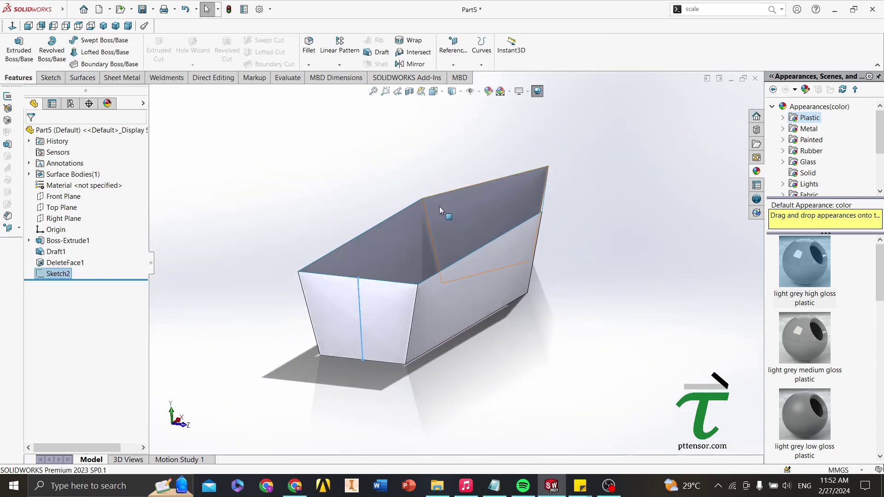
scroll(440, 206, down, 1)
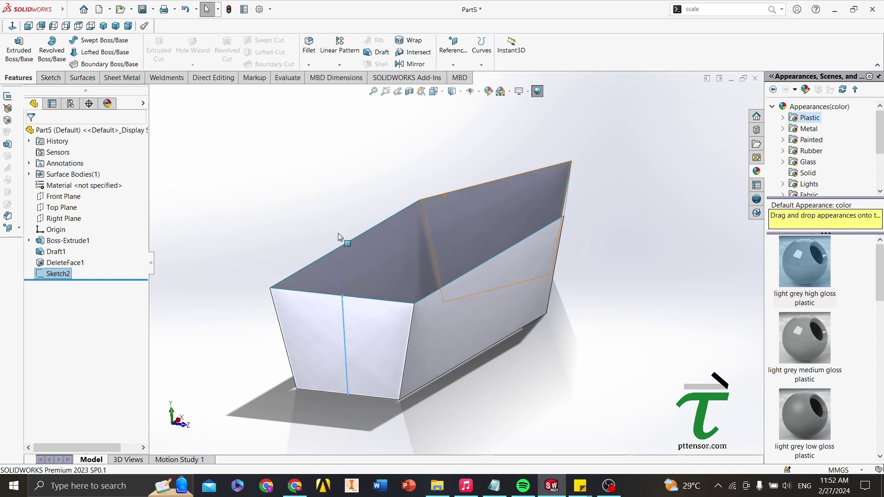
Step: Start Convert to Sheet Metal with the tray's bottom face as the fixed face
click(122, 83)
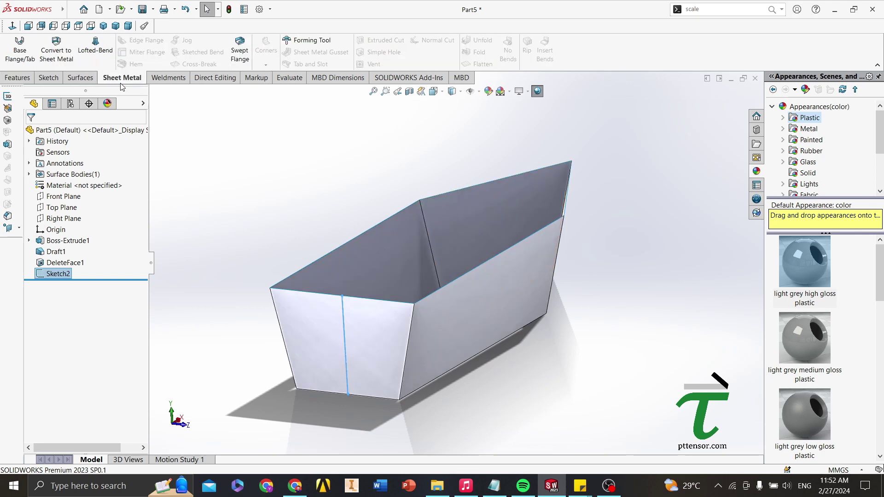
click(57, 51)
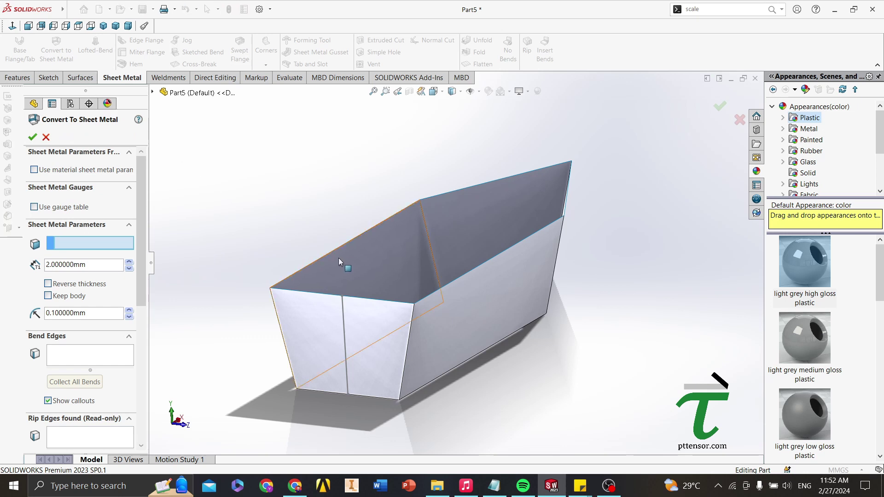
mouse_move(340, 258)
middle_down()
mouse_move(340, 220)
mouse_move(275, 223)
mouse_move(181, 250)
mouse_move(277, 219)
mouse_move(139, 236)
middle_up()
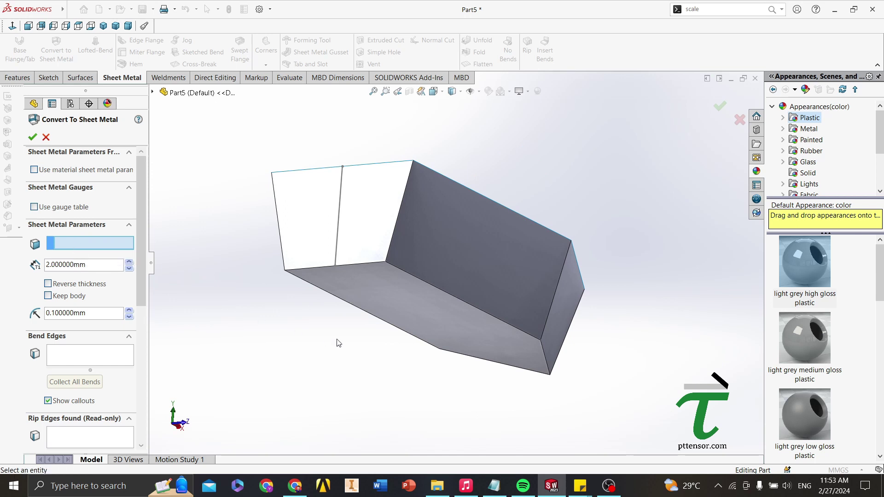
mouse_move(338, 343)
middle_down()
mouse_move(345, 296)
mouse_move(446, 332)
middle_up()
click(435, 281)
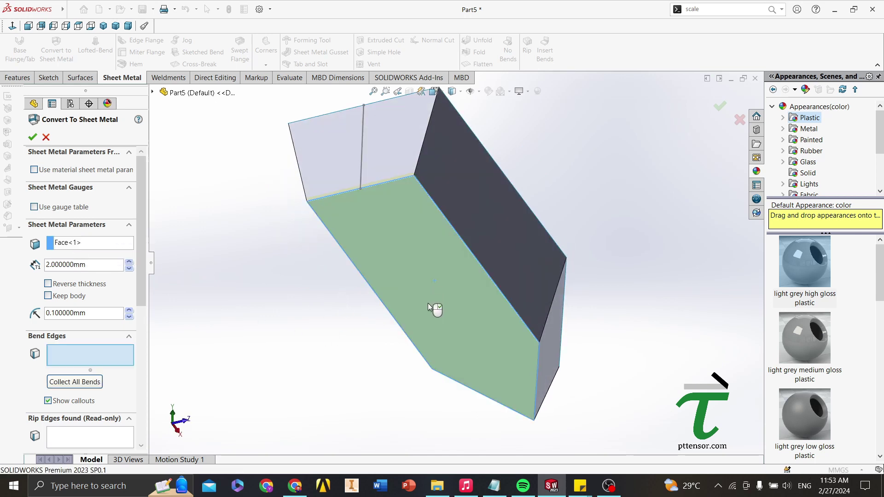
mouse_move(408, 228)
middle_down()
mouse_move(405, 318)
mouse_move(391, 333)
middle_up()
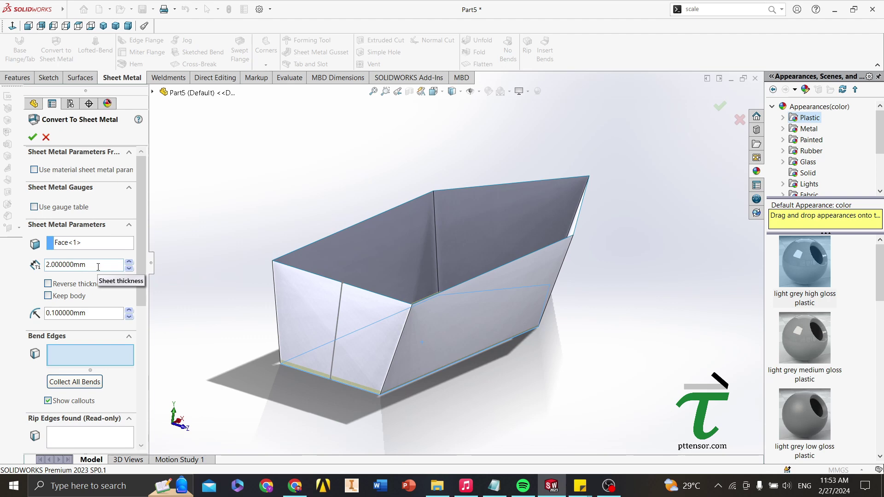
Step: Set the sheet thickness to 2 mm, leaving the bend radius at 0.1 mm
click(99, 266)
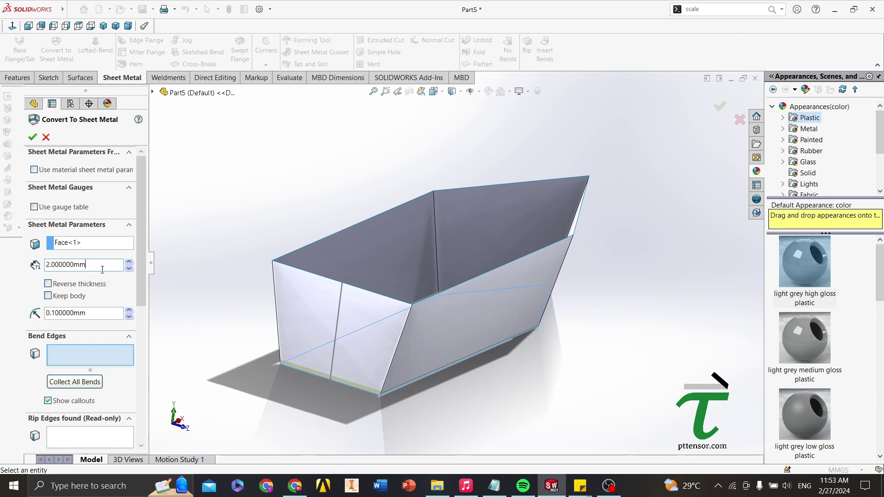
middle_drag(325, 326, 105, 266)
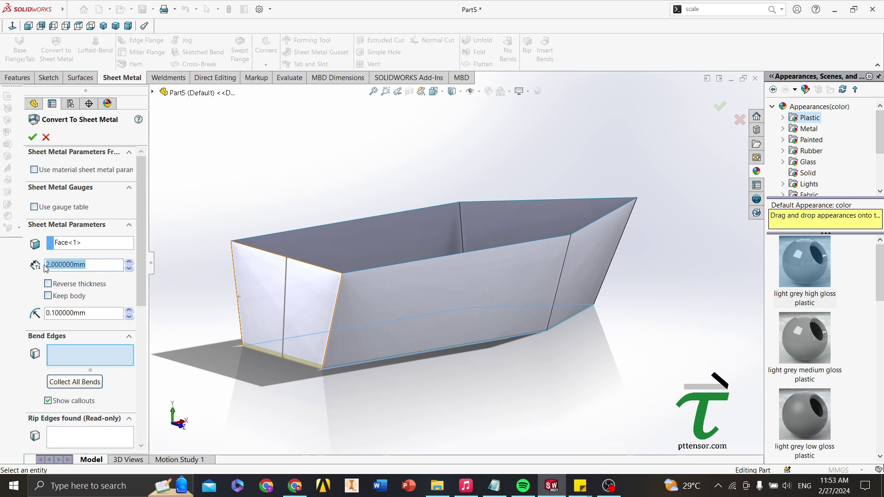
text(12)
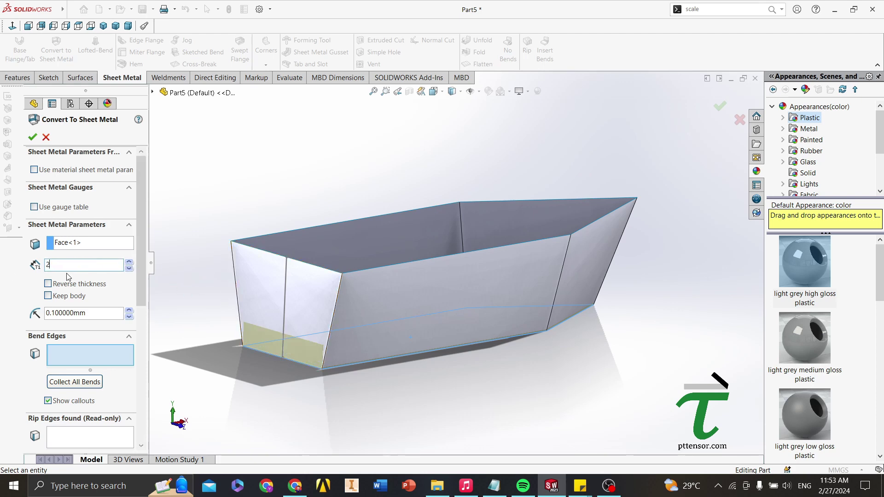
key(Return)
middle_drag(182, 288, 187, 334)
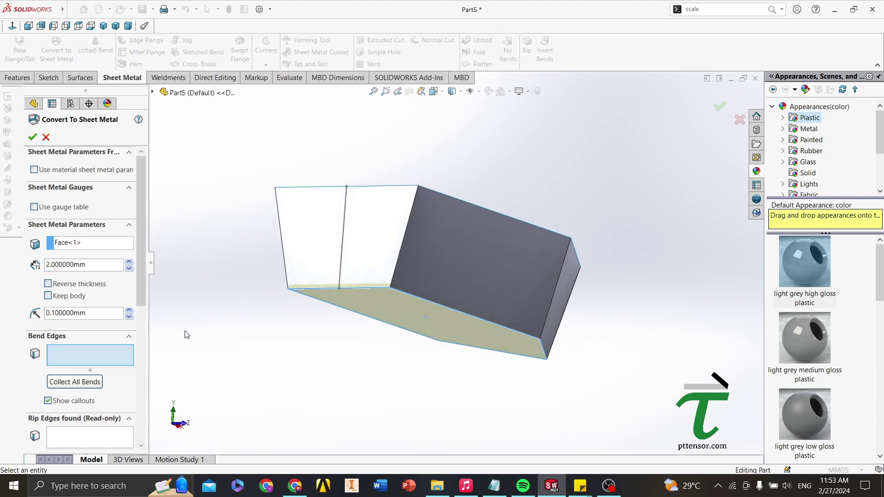
mouse_move(262, 357)
middle_down()
mouse_move(284, 302)
mouse_move(466, 276)
mouse_move(421, 272)
mouse_move(366, 299)
middle_up()
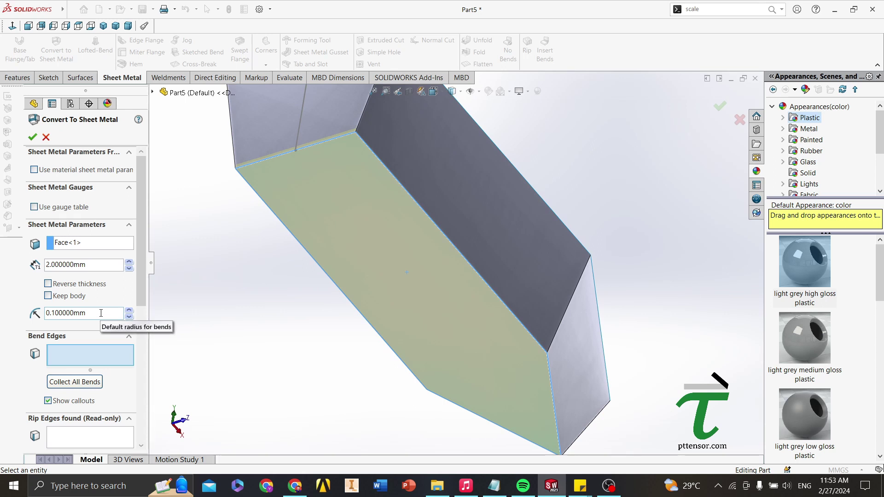
click(101, 313)
mouse_move(289, 333)
middle_down()
mouse_move(292, 318)
mouse_move(268, 375)
mouse_move(251, 365)
mouse_move(171, 363)
mouse_move(394, 189)
middle_up()
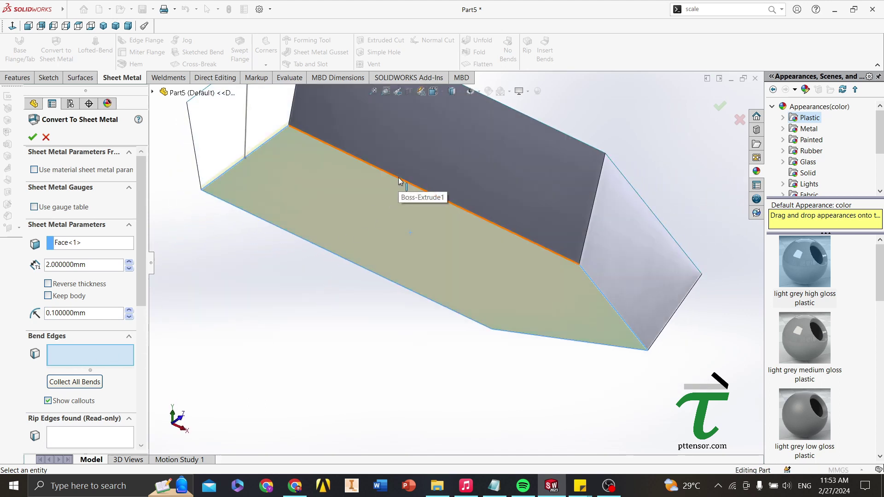
Step: Add the tray's four bottom edges as bend edges and activate the Rip Sketches box
click(399, 182)
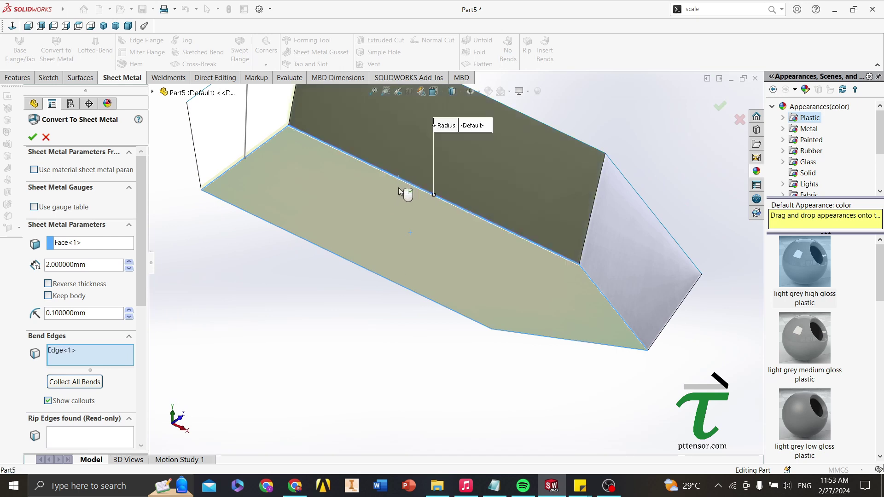
click(624, 317)
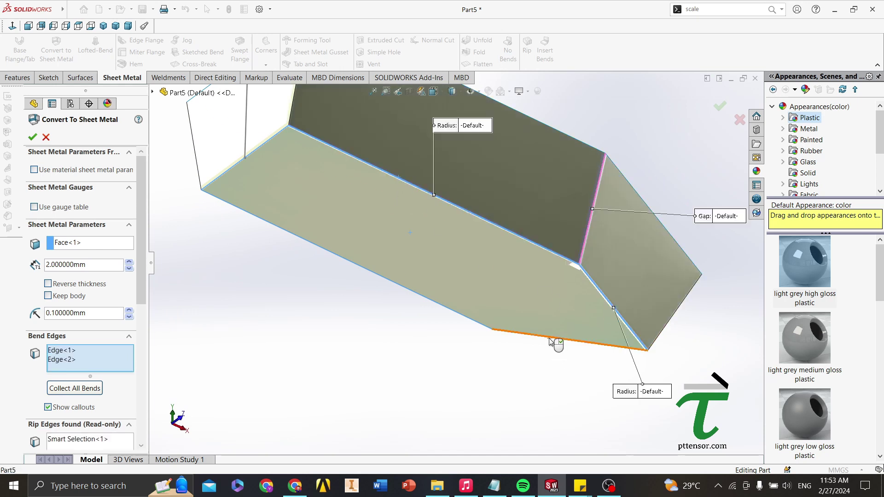
click(550, 341)
click(470, 320)
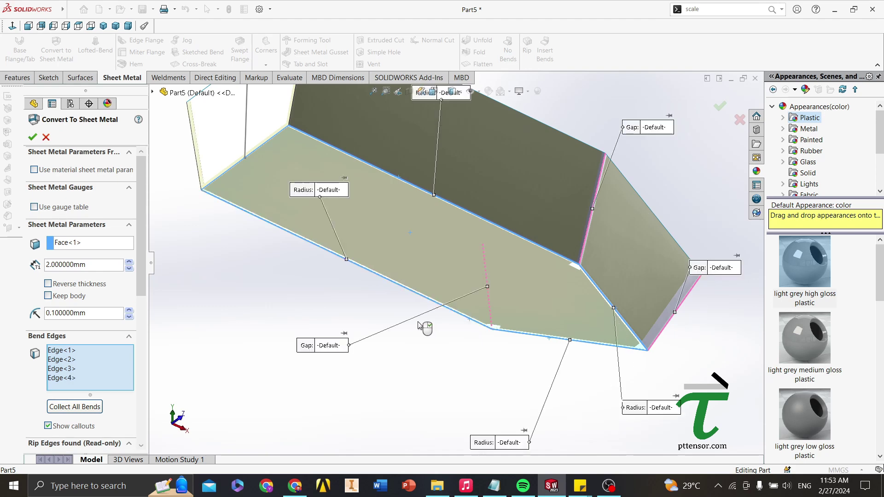
middle_drag(471, 320, 429, 344)
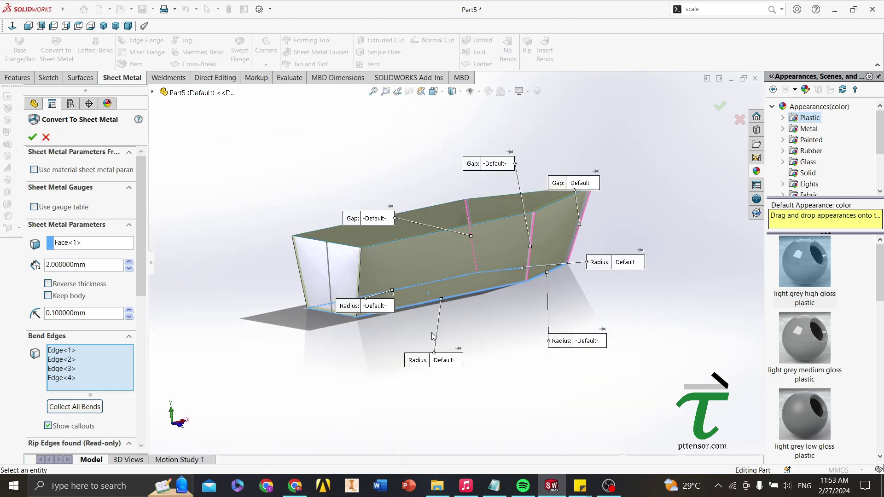
drag(147, 266, 152, 425)
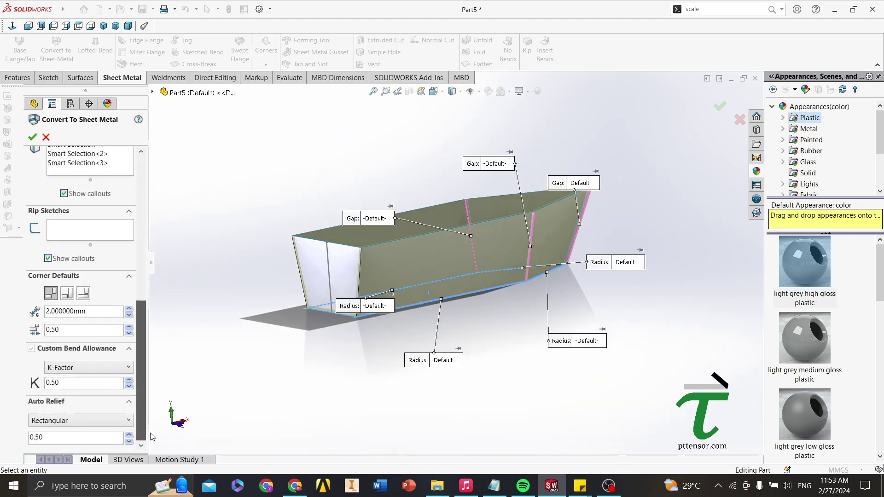
click(83, 232)
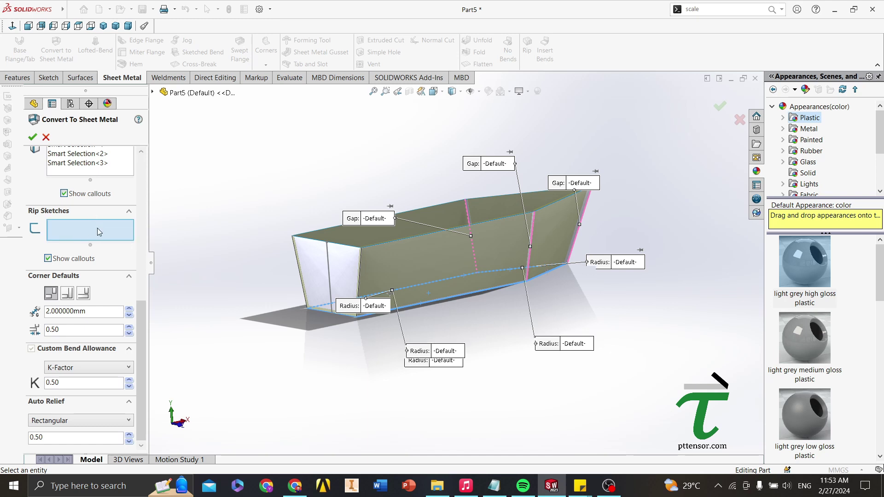
Step: Choose Sketch2 from the feature tree as the rip sketch
click(153, 93)
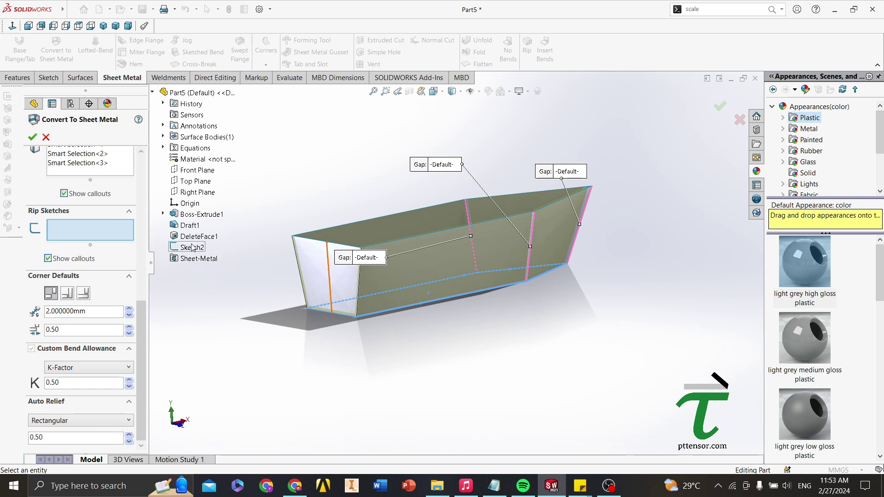
click(193, 247)
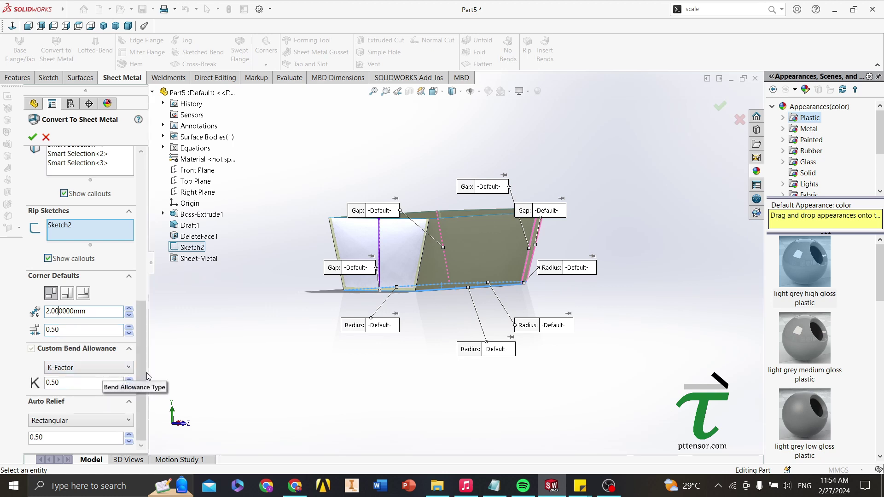
scroll(129, 372, up, 6)
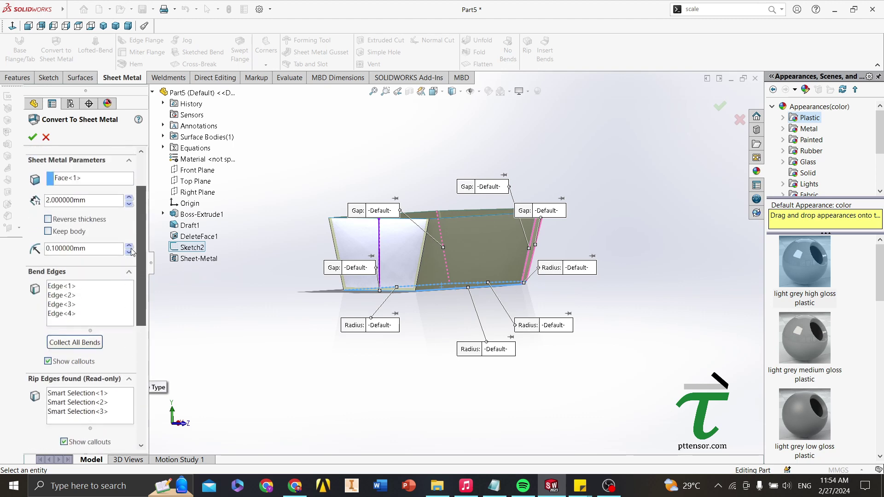
scroll(132, 212, up, 3)
middle_drag(264, 340, 343, 277)
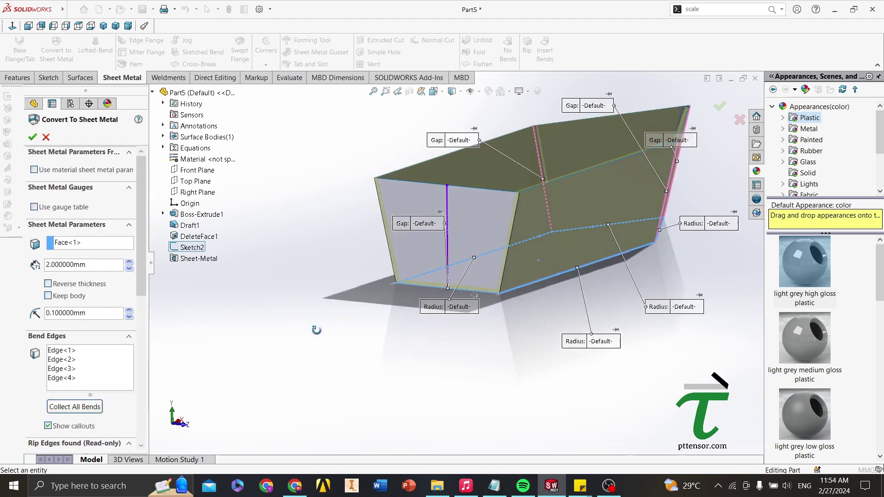
scroll(343, 277, down, 3)
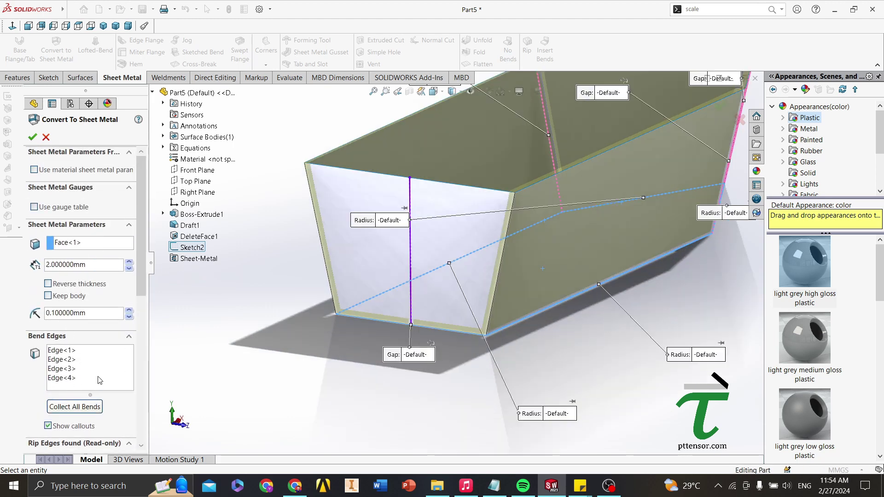
Step: Add the two vertical corner edges as bend edges Edge<5> and Edge<6>
click(100, 378)
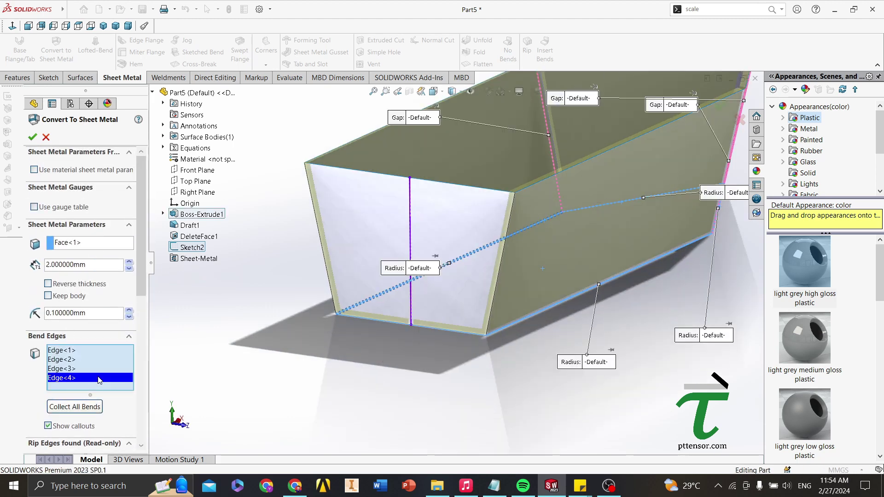
click(494, 303)
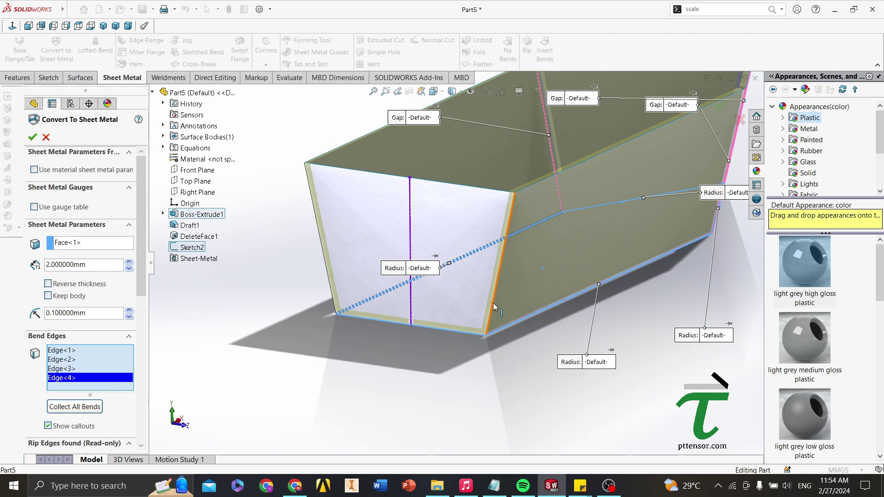
click(322, 257)
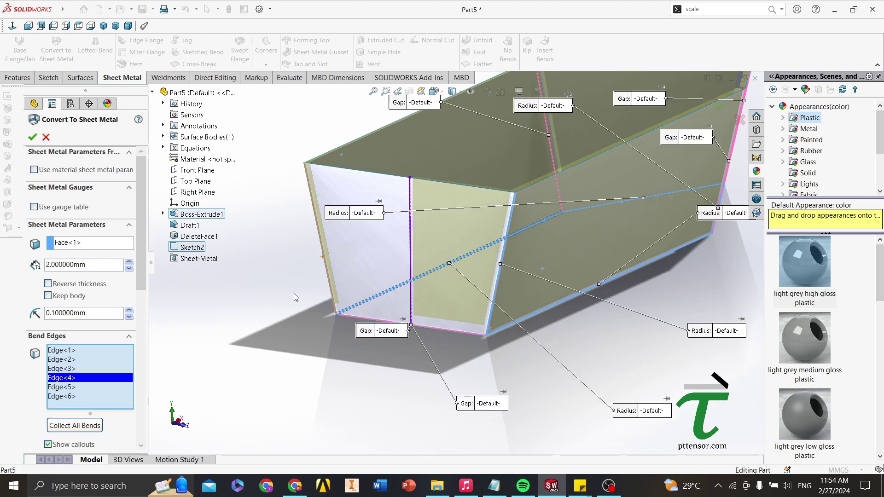
middle_drag(289, 296, 234, 253)
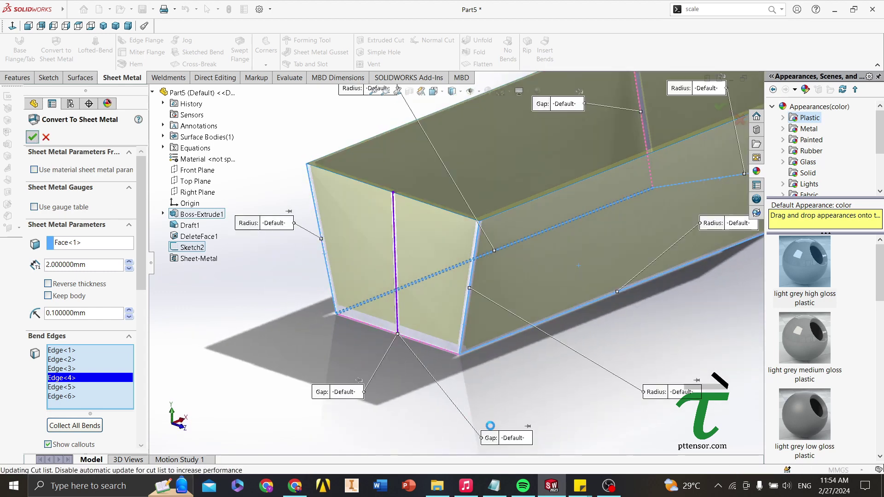
Step: Accept the conversion as Convert-Solid1, inspect the corner gaps, and open the Corners flyout
key(Return)
scroll(429, 355, up, 3)
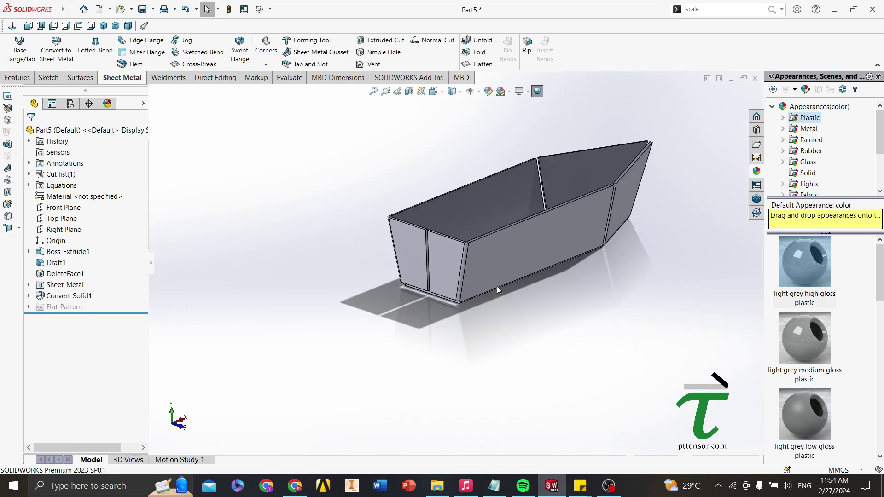
mouse_move(497, 286)
middle_down()
mouse_move(495, 275)
mouse_move(564, 312)
mouse_move(532, 240)
middle_up()
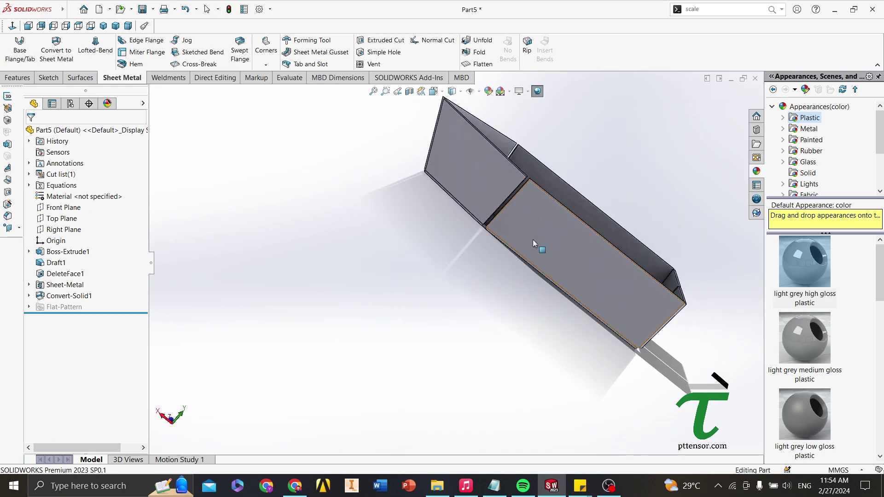
scroll(532, 240, down, 3)
scroll(497, 207, down, 3)
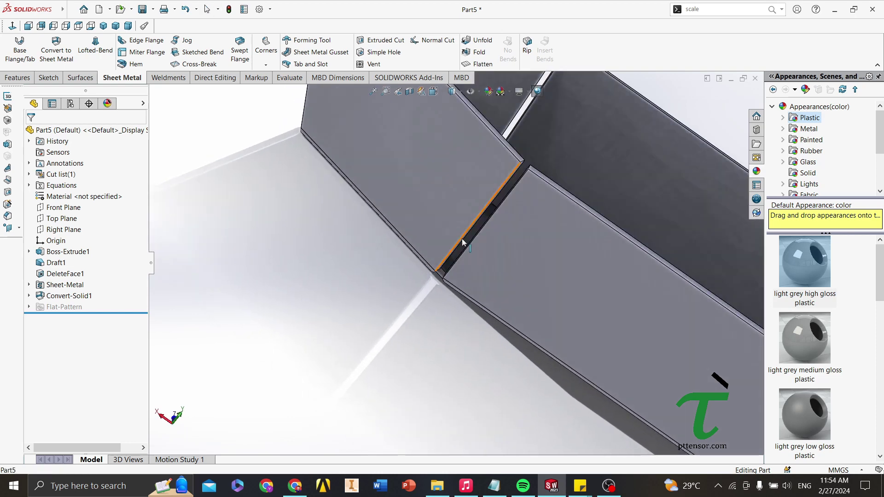
scroll(496, 208, down, 3)
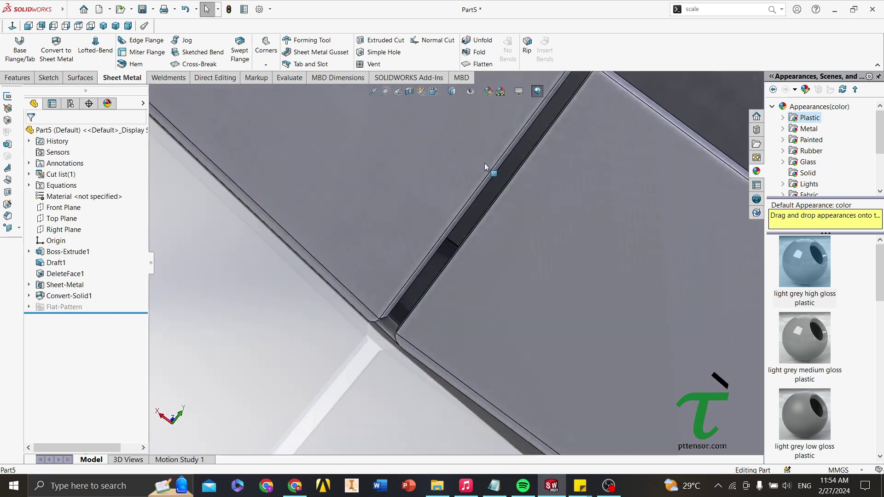
scroll(496, 189, up, 3)
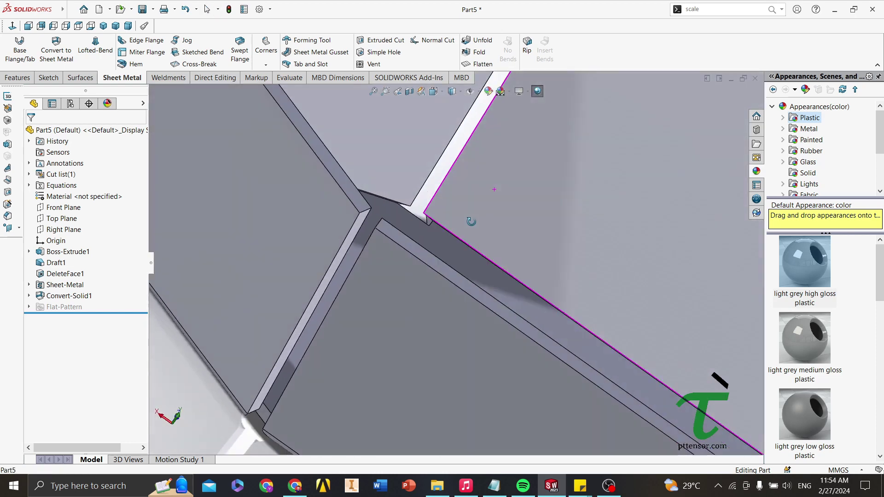
scroll(458, 241, up, 2)
scroll(458, 241, up, 1)
middle_drag(427, 211, 260, 75)
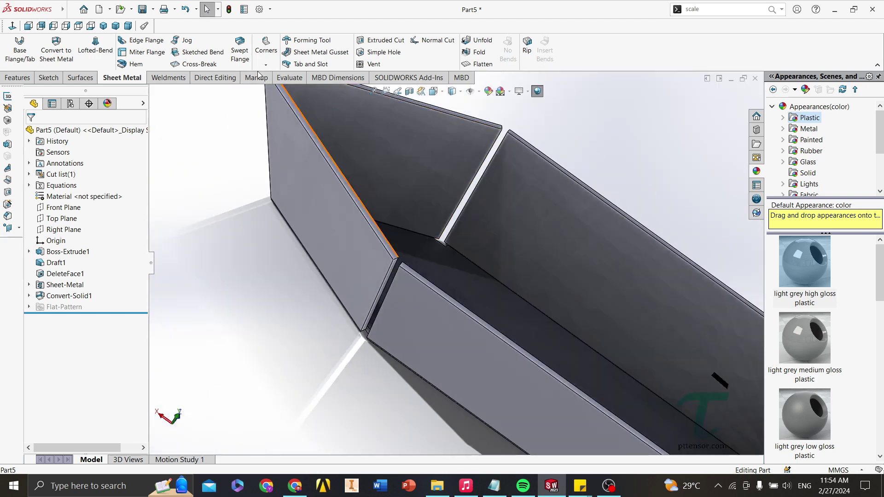
click(266, 66)
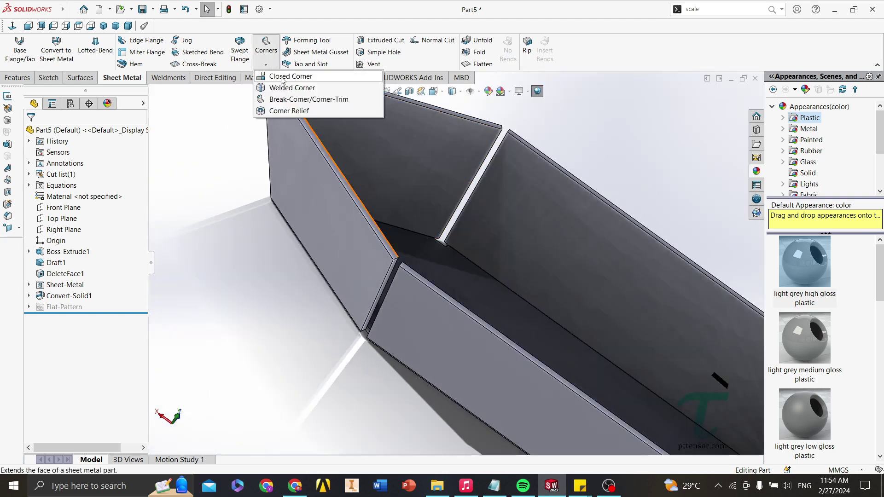
Step: Close one tray corner seam by extending a flange face to meet its adjacent face
click(282, 80)
scroll(396, 319, down, 2)
scroll(386, 256, down, 2)
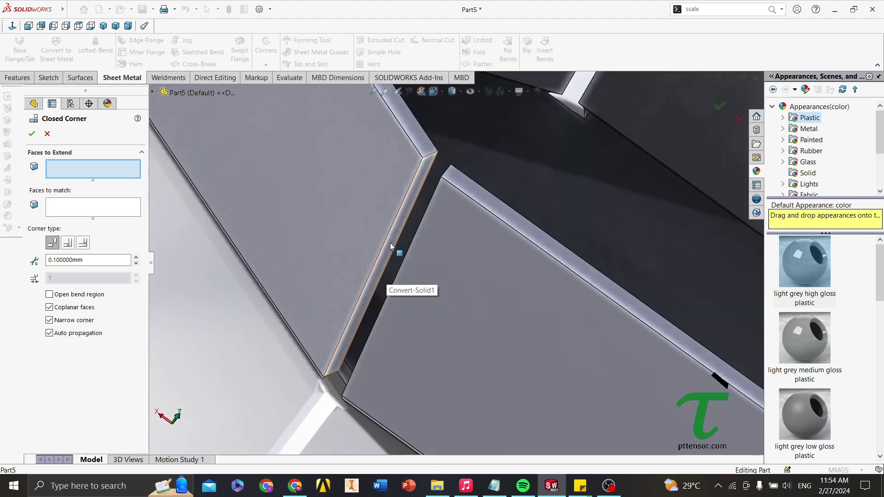
click(391, 248)
middle_drag(409, 272, 449, 303)
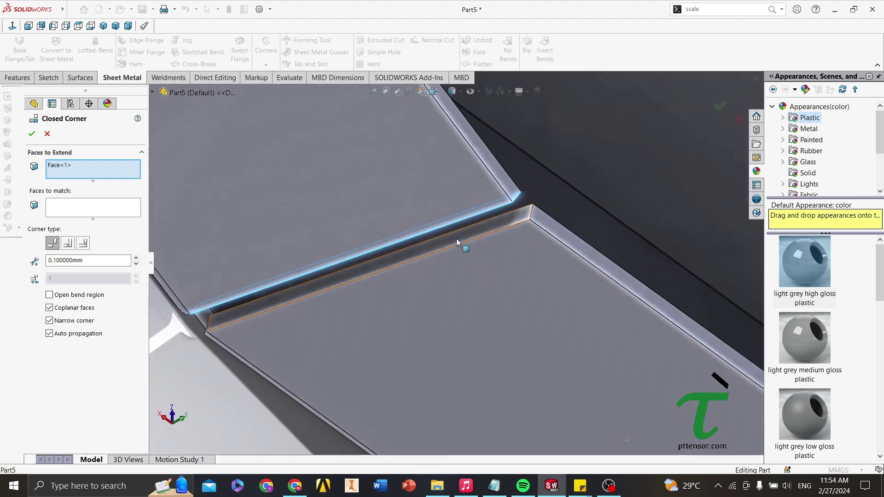
click(73, 207)
click(481, 249)
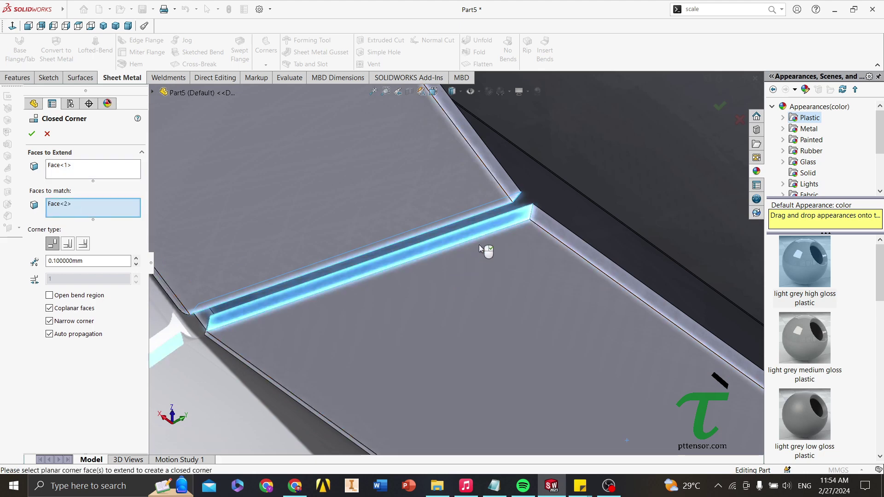
middle_drag(481, 249, 442, 277)
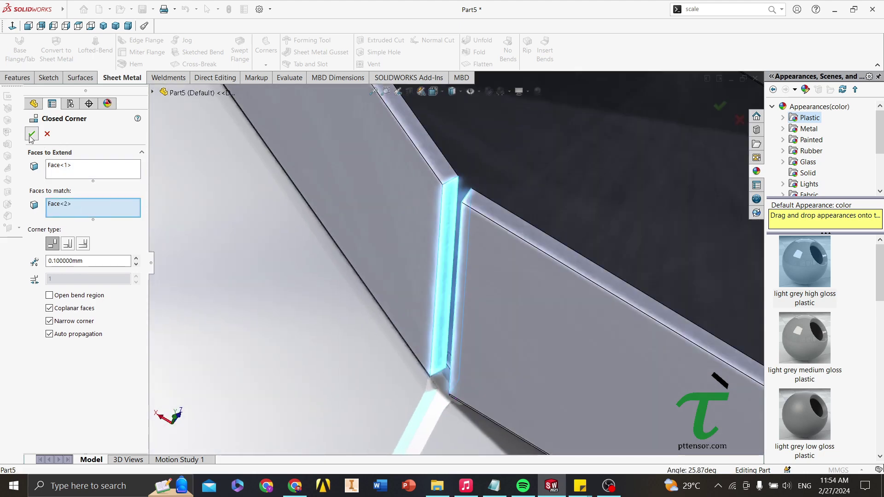
click(31, 134)
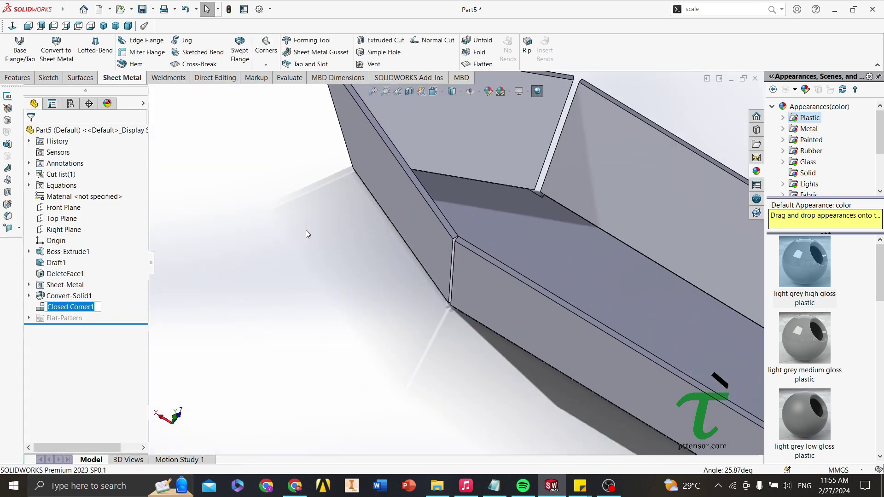
Step: Fit the tray in view and orbit to find the next open seam
key(f)
mouse_move(342, 262)
middle_down()
mouse_move(294, 218)
mouse_move(188, 321)
middle_up()
scroll(568, 215, down, 2)
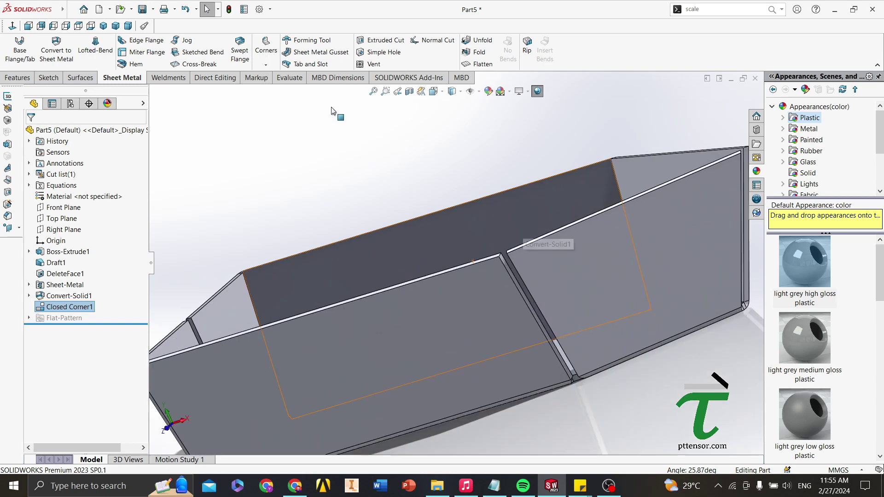
scroll(568, 215, down, 2)
Step: Start a second closed corner, picking an extend face and its matching faces across the seams
click(266, 53)
click(277, 77)
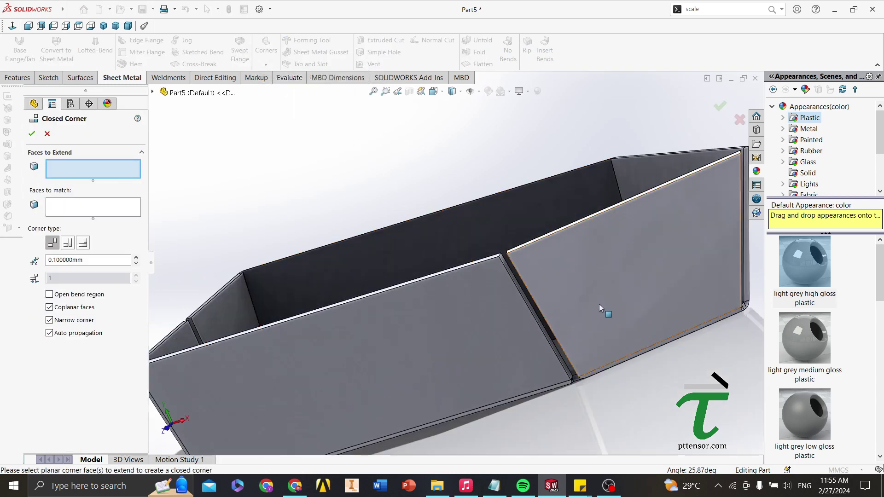
scroll(488, 310, down, 2)
scroll(483, 306, down, 2)
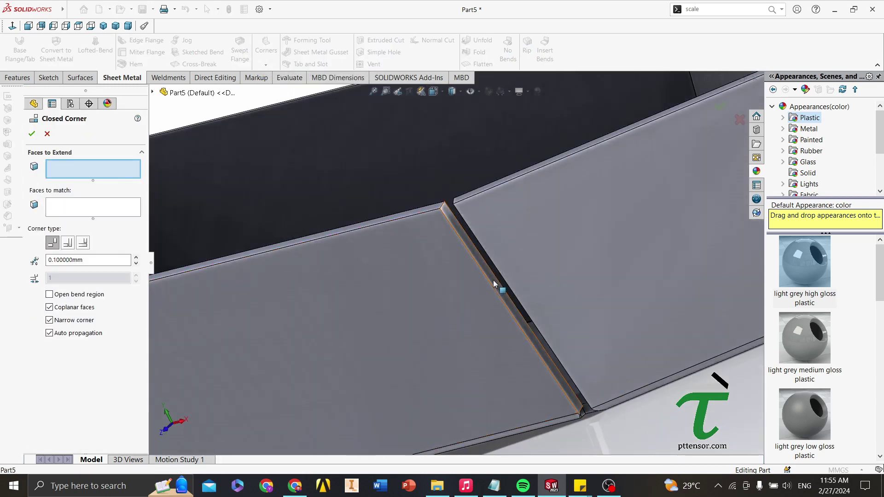
click(494, 280)
middle_drag(516, 295, 657, 225)
scroll(592, 255, up, 3)
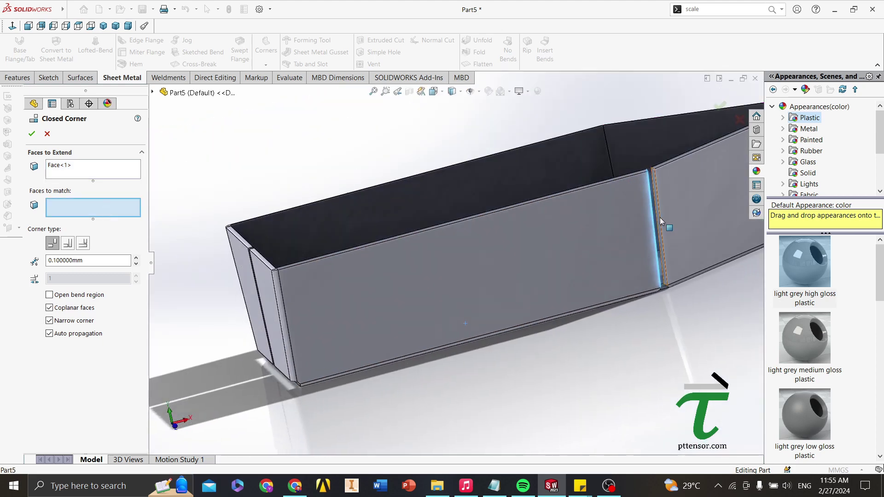
click(660, 228)
scroll(610, 277, up, 3)
middle_drag(611, 277, 475, 355)
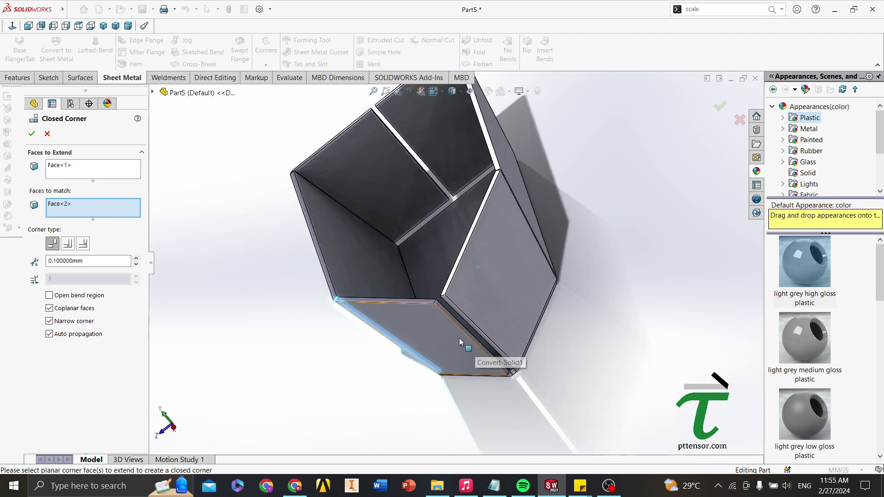
scroll(459, 338, down, 3)
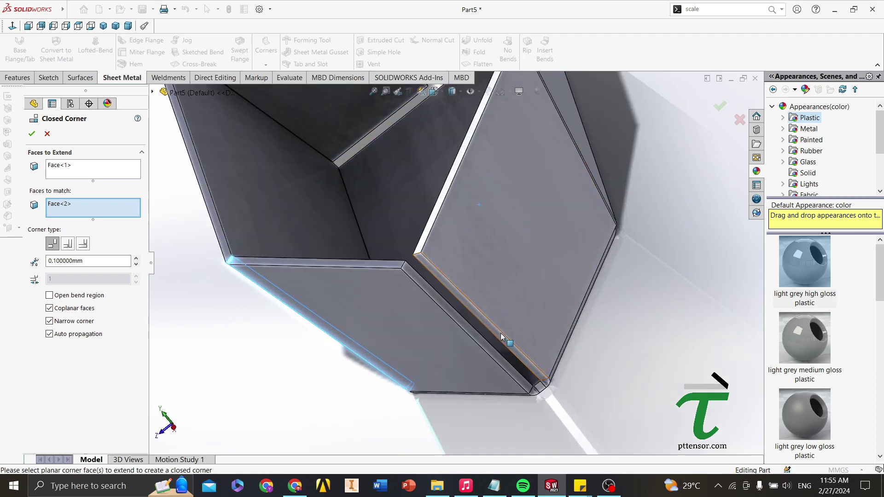
click(502, 360)
Step: Add two more corner and strip faces to extend, plus the matching strip face
click(68, 169)
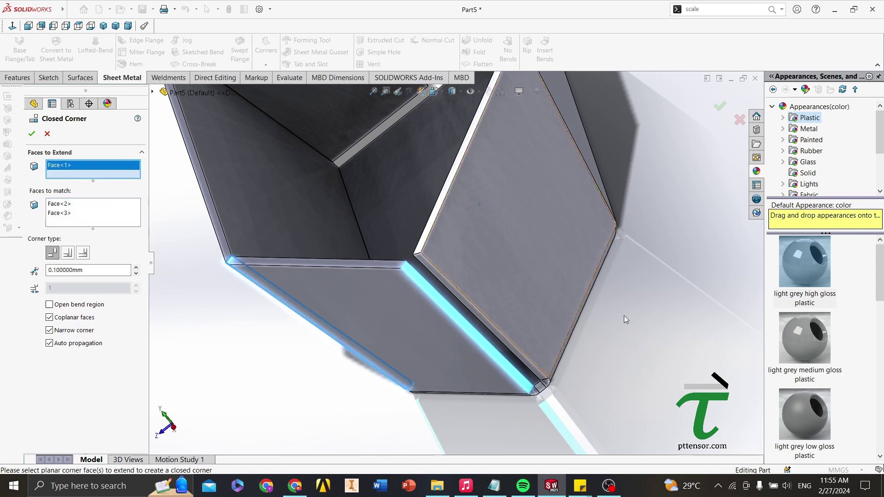
click(534, 370)
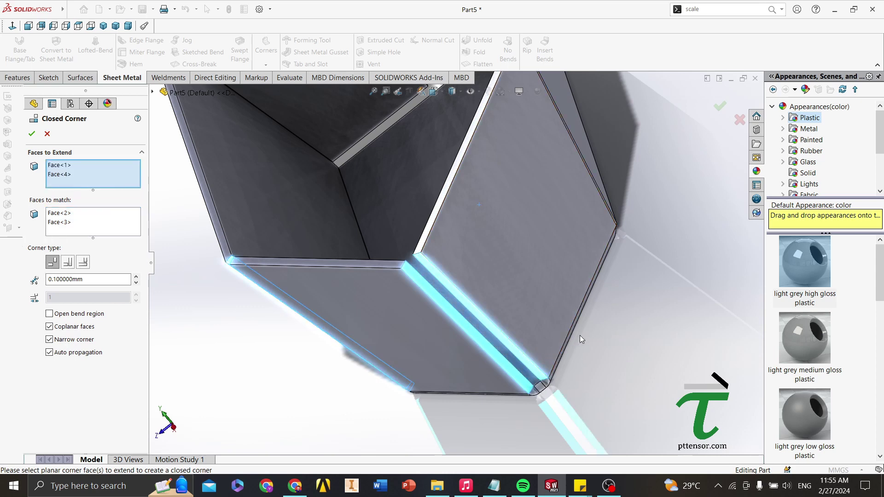
scroll(594, 322, up, 5)
mouse_move(611, 310)
middle_down()
mouse_move(664, 297)
mouse_move(418, 234)
middle_up()
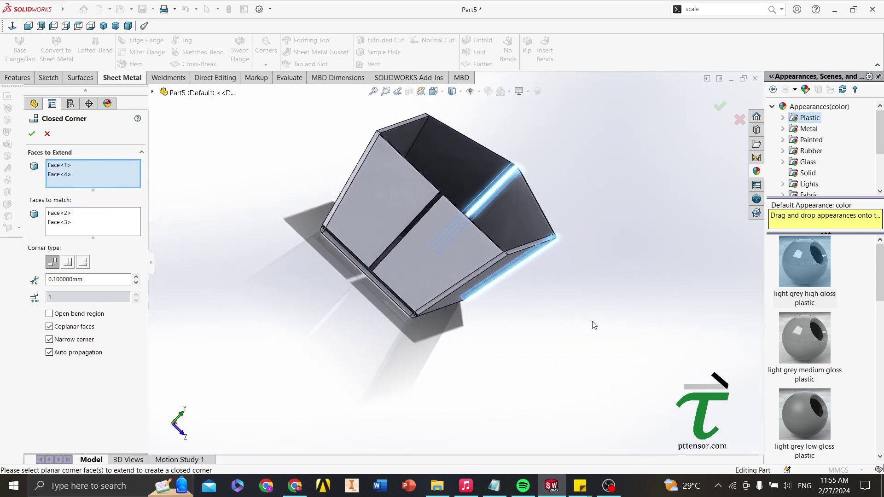
scroll(418, 234, down, 3)
scroll(405, 251, down, 3)
scroll(383, 232, down, 3)
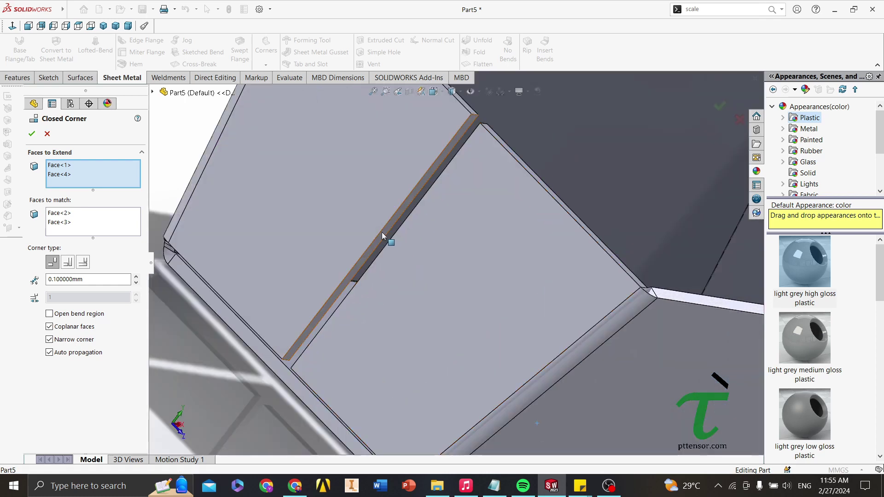
click(382, 232)
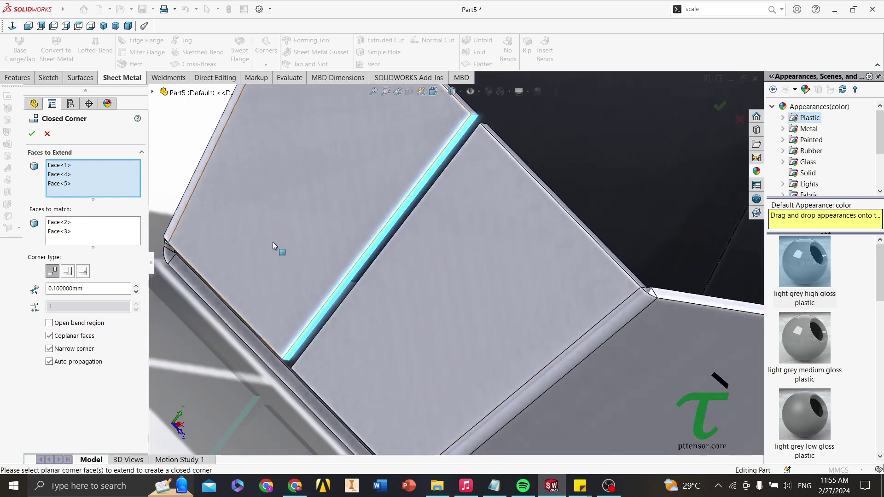
click(94, 246)
mouse_move(479, 250)
middle_down()
mouse_move(499, 303)
mouse_move(449, 215)
mouse_move(388, 170)
mouse_move(287, 234)
middle_up()
click(428, 187)
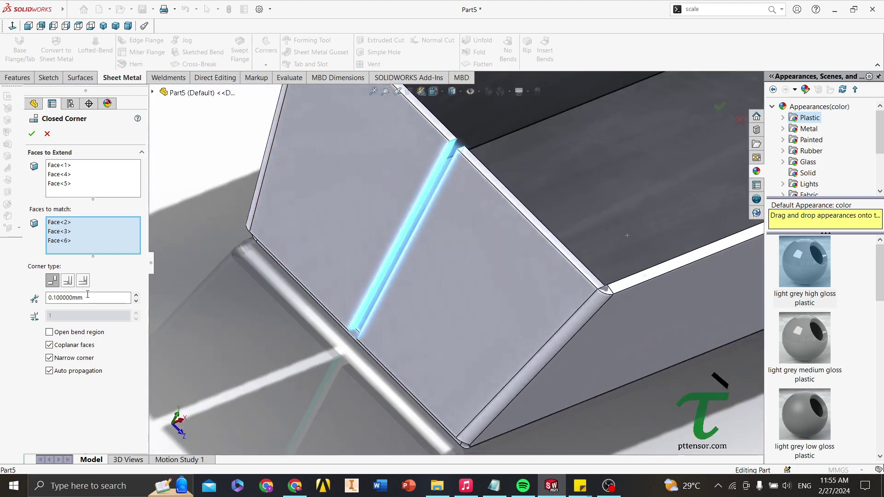
Step: Set the corner gap to 0.1 mm and apply Closed Corner2
drag(85, 297, 27, 304)
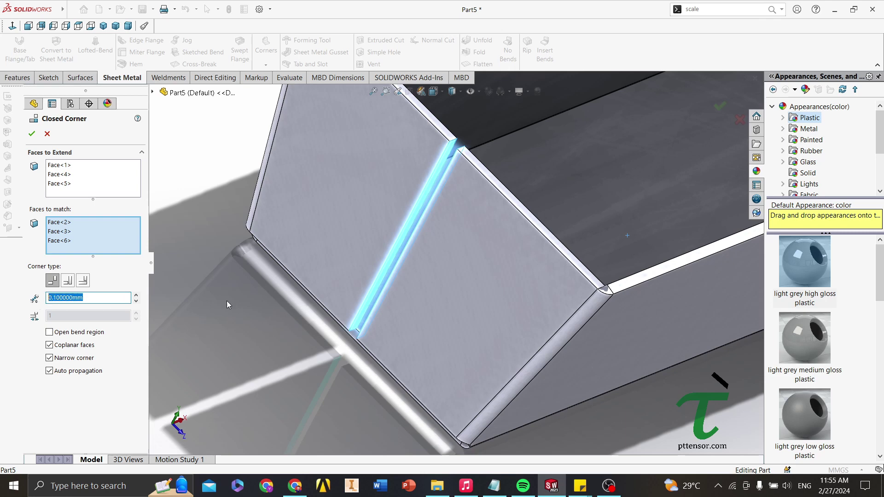
scroll(400, 255, down, 2)
scroll(450, 225, down, 2)
scroll(463, 201, down, 2)
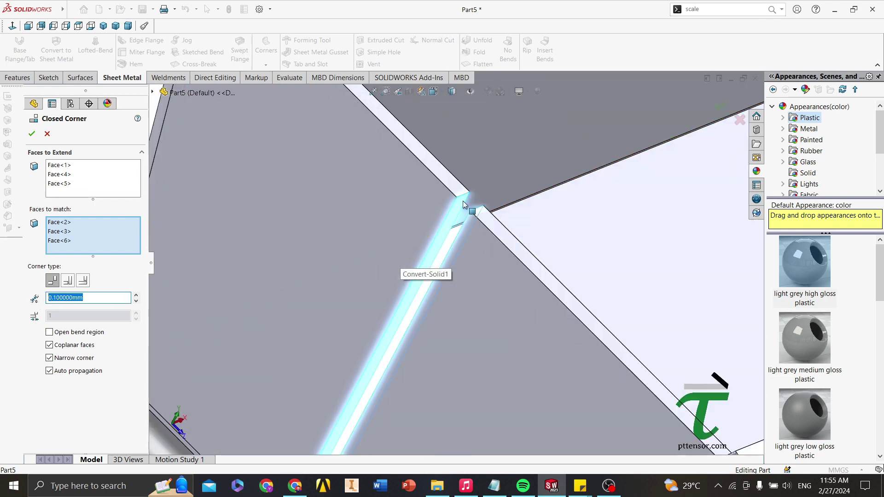
scroll(463, 201, down, 2)
text(.1)
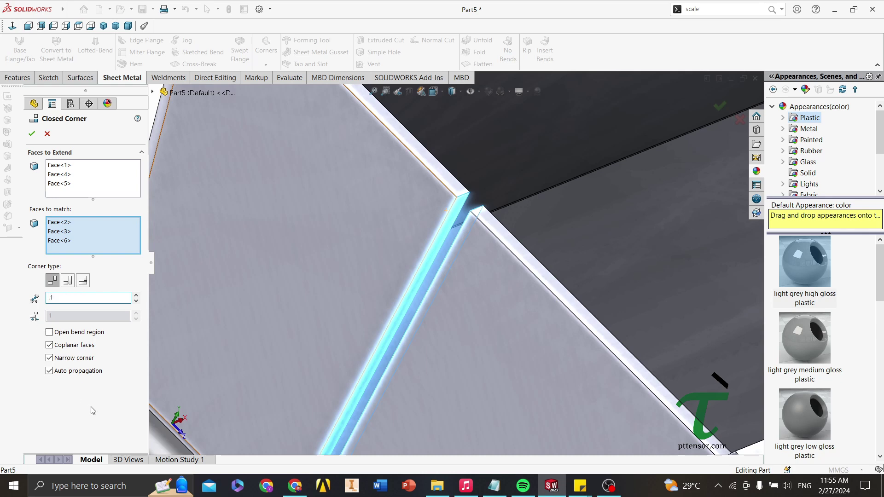
key(Return)
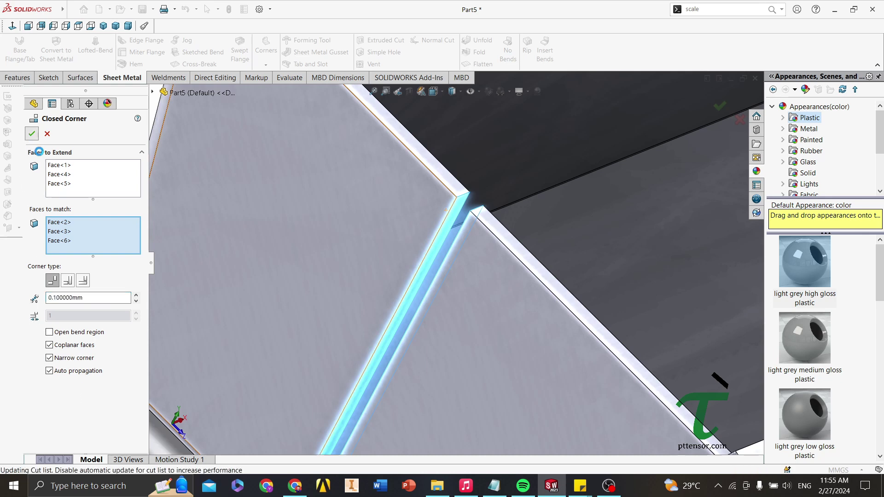
key(Return)
key(ctrl+1)
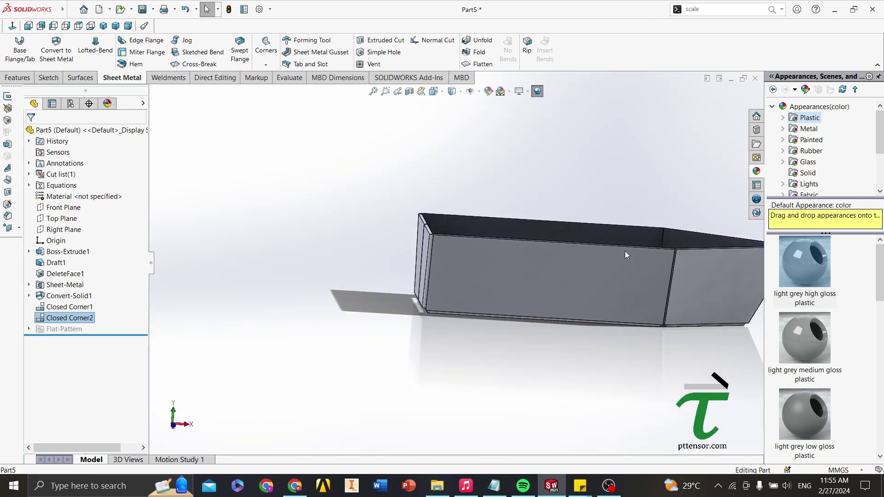
mouse_move(625, 253)
middle_down()
mouse_move(624, 332)
mouse_move(657, 389)
mouse_move(611, 274)
mouse_move(480, 173)
middle_up()
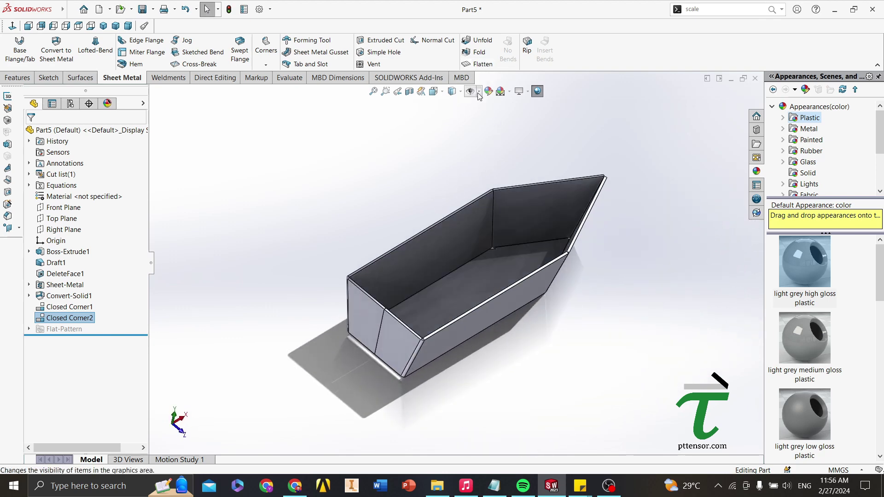
scroll(480, 96, down, 1)
scroll(480, 95, down, 1)
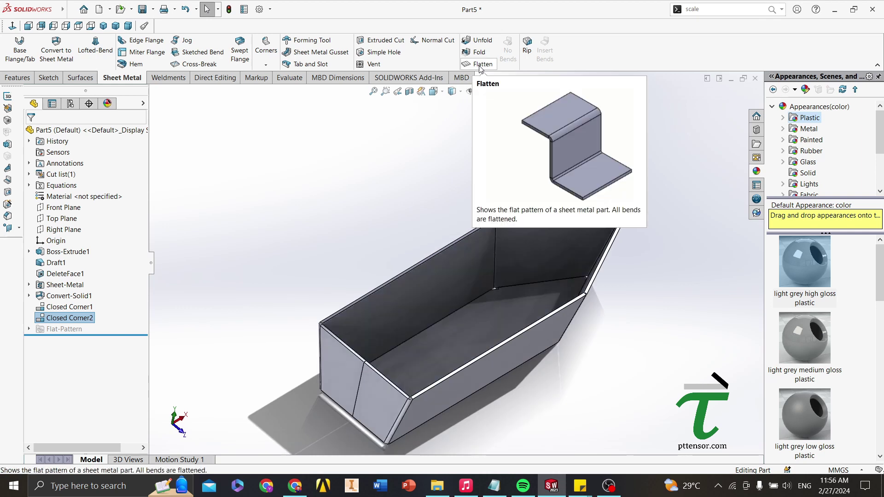
Step: Flatten the tray and orbit to view the flat blank with its bend lines
click(481, 64)
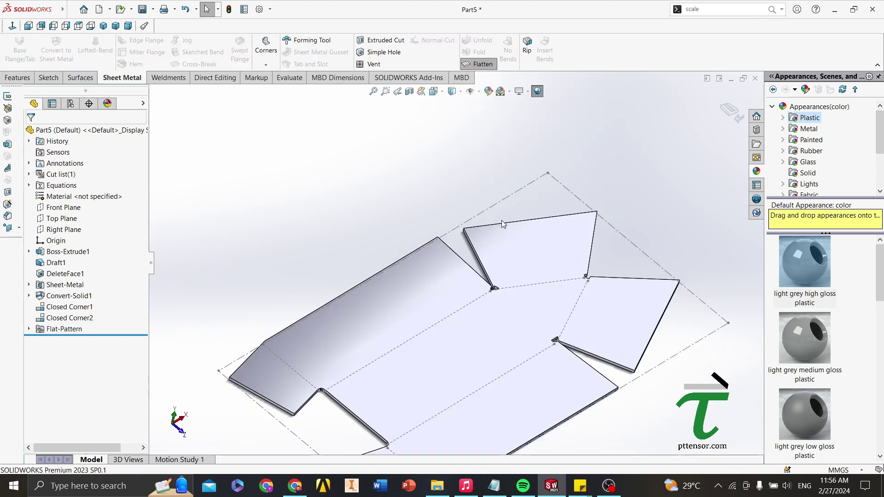
mouse_move(508, 266)
middle_down()
mouse_move(441, 383)
mouse_move(486, 375)
middle_up()
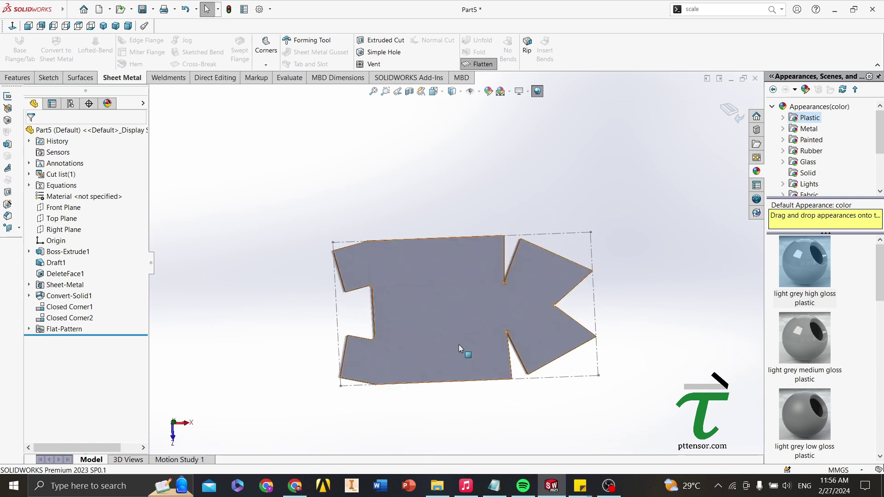
scroll(459, 344, down, 2)
mouse_move(455, 342)
middle_down()
mouse_move(386, 222)
mouse_move(397, 278)
mouse_move(489, 278)
mouse_move(458, 304)
mouse_move(419, 307)
mouse_move(456, 347)
mouse_move(518, 322)
mouse_move(493, 353)
mouse_move(396, 322)
mouse_move(392, 328)
mouse_move(410, 300)
mouse_move(446, 300)
mouse_move(485, 253)
mouse_move(455, 307)
mouse_move(413, 342)
mouse_move(414, 300)
mouse_move(496, 292)
mouse_move(506, 334)
mouse_move(428, 297)
middle_up()
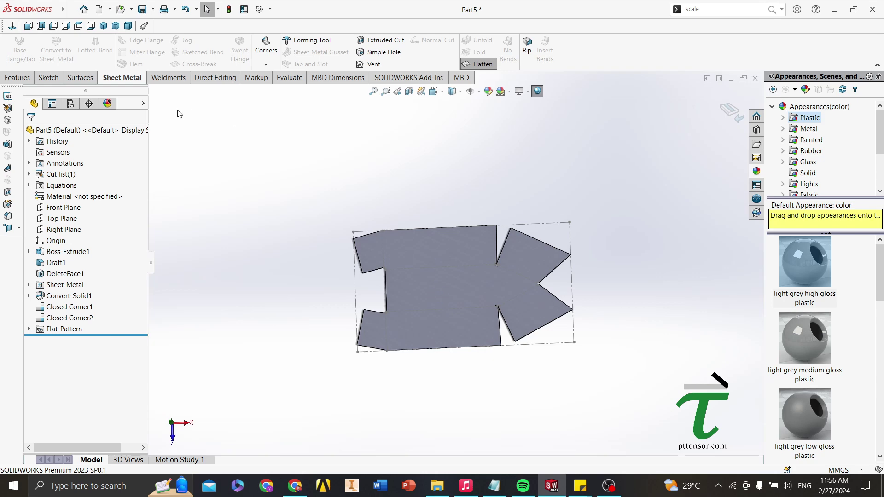
Step: Save the flat pattern as DXF 'Flat pattern - Part5', exporting geometry only
click(153, 10)
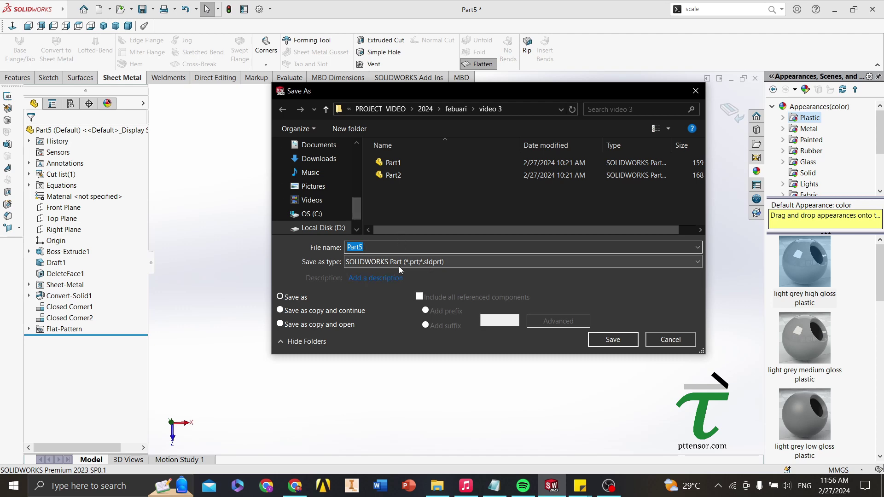
click(396, 261)
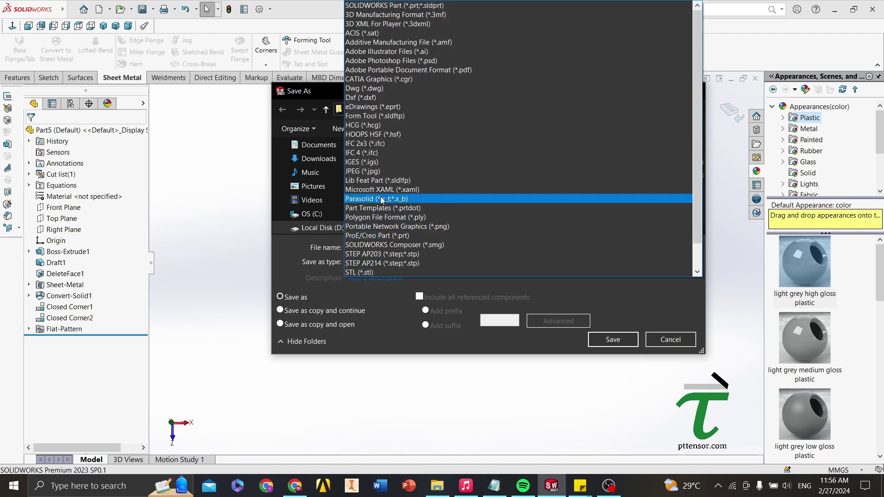
click(373, 99)
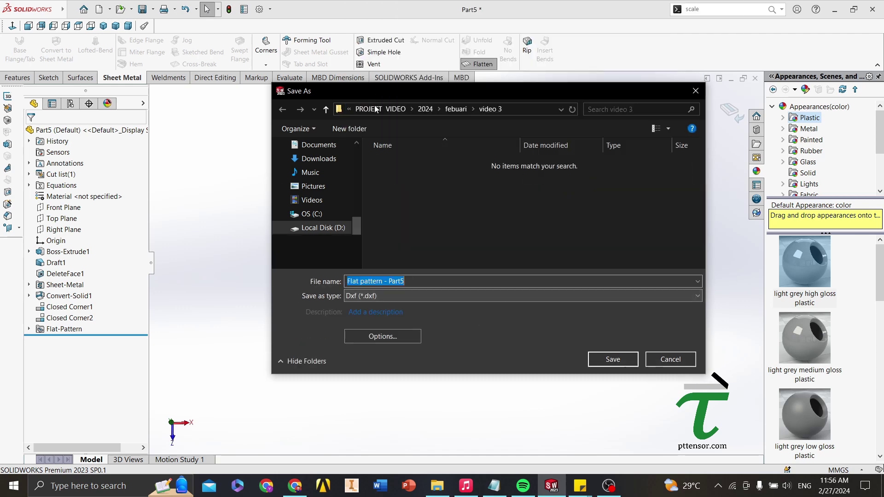
click(619, 356)
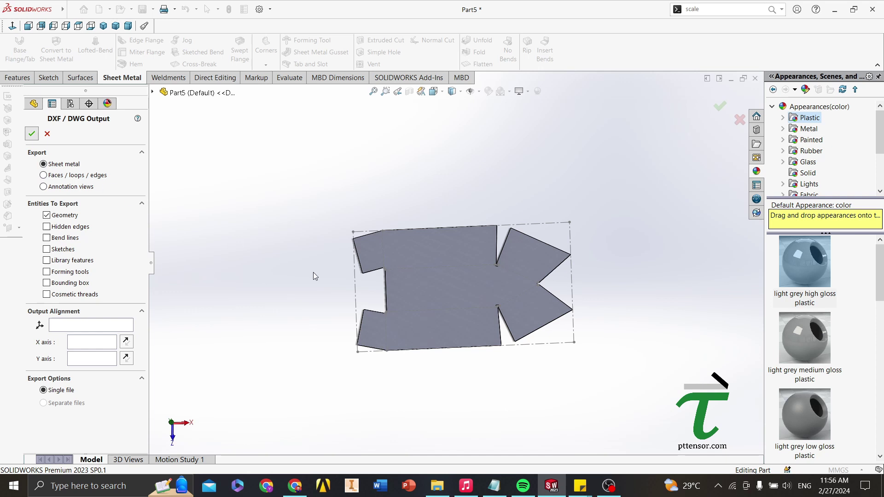
key(Return)
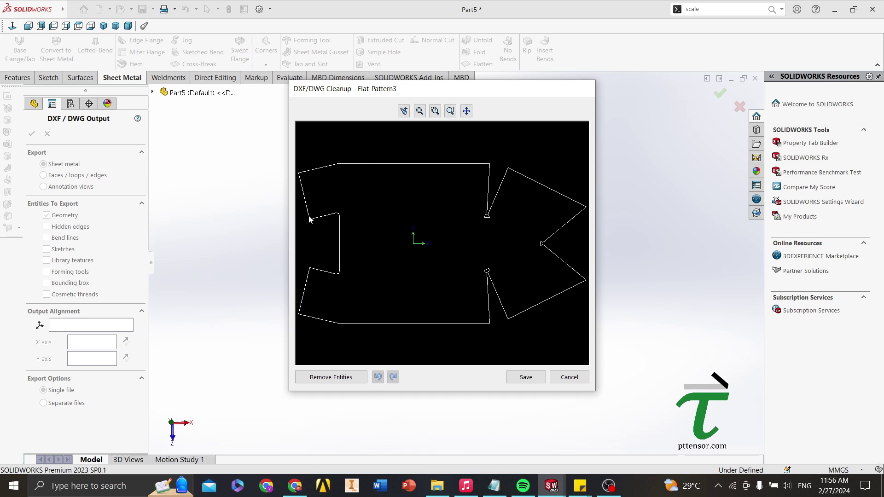
click(526, 378)
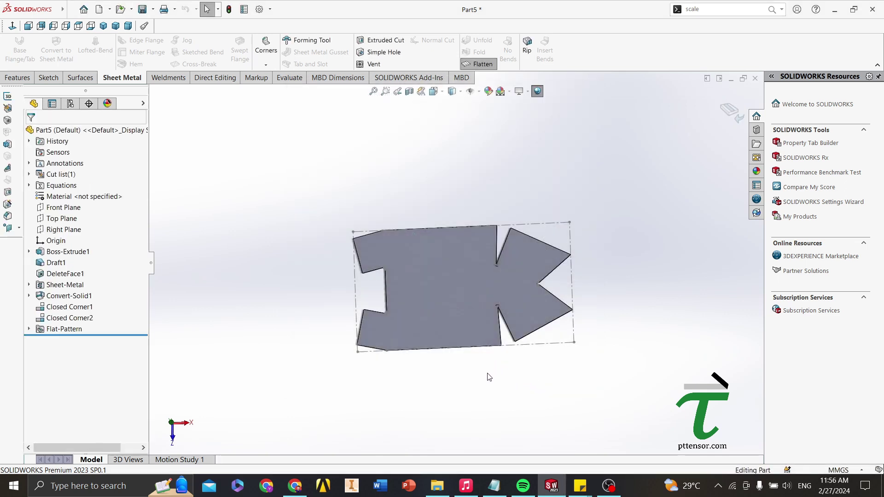
Step: Fold the flat pattern back into the formed sheet-metal tray
middle_drag(477, 378, 451, 137)
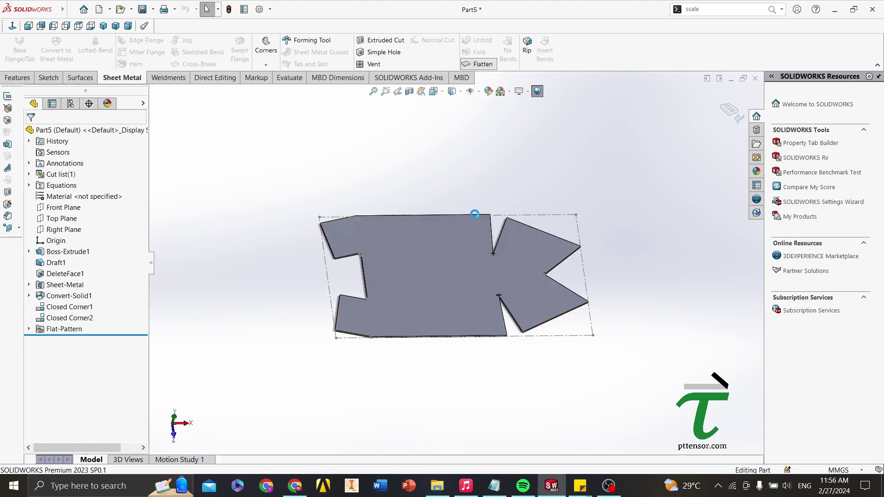
mouse_move(475, 215)
middle_down()
mouse_move(420, 204)
mouse_move(432, 222)
mouse_move(449, 227)
middle_up()
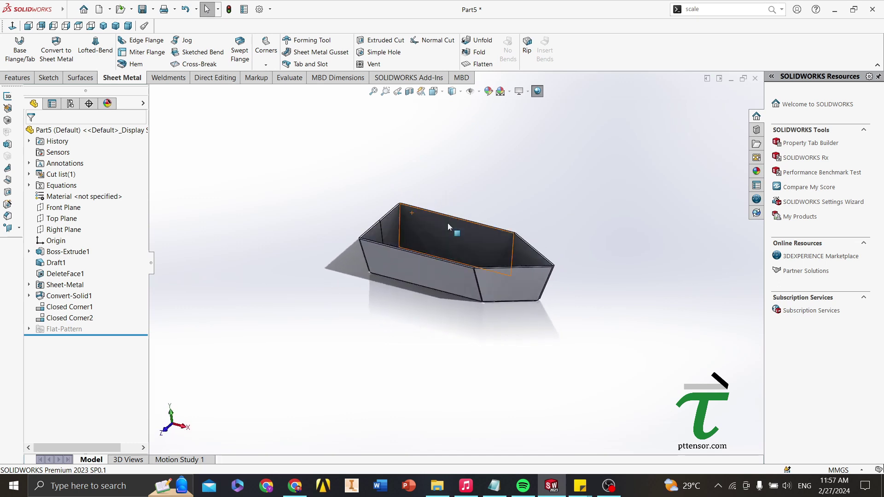